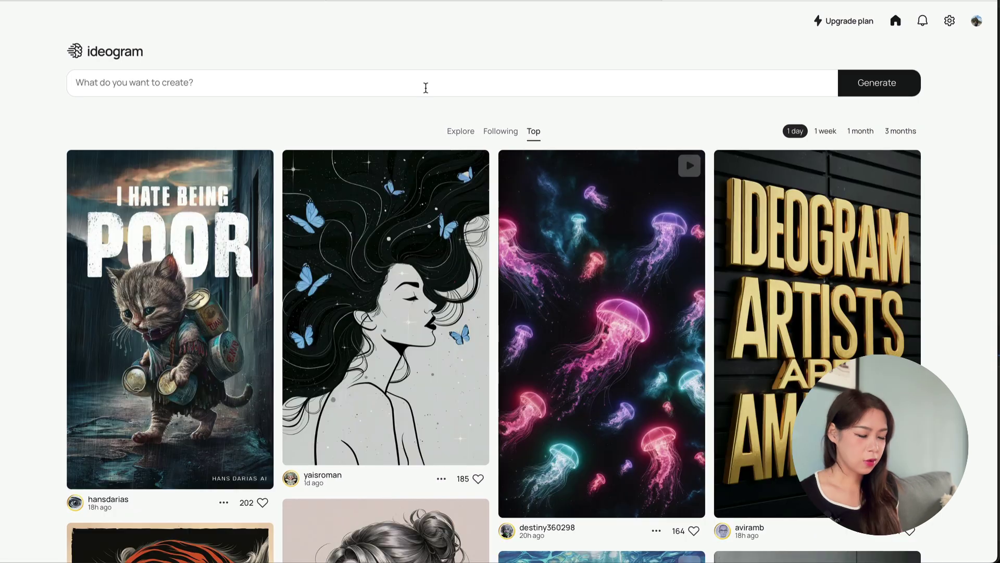
Generate a logo from the prompt "A text logo "CypherX" for a tech company. Sleek and modern design style." with typography style and 1:1 ratio.
click(424, 86)
text(A text logo "CypherX" for a tech company. Sleek and modern design style.)
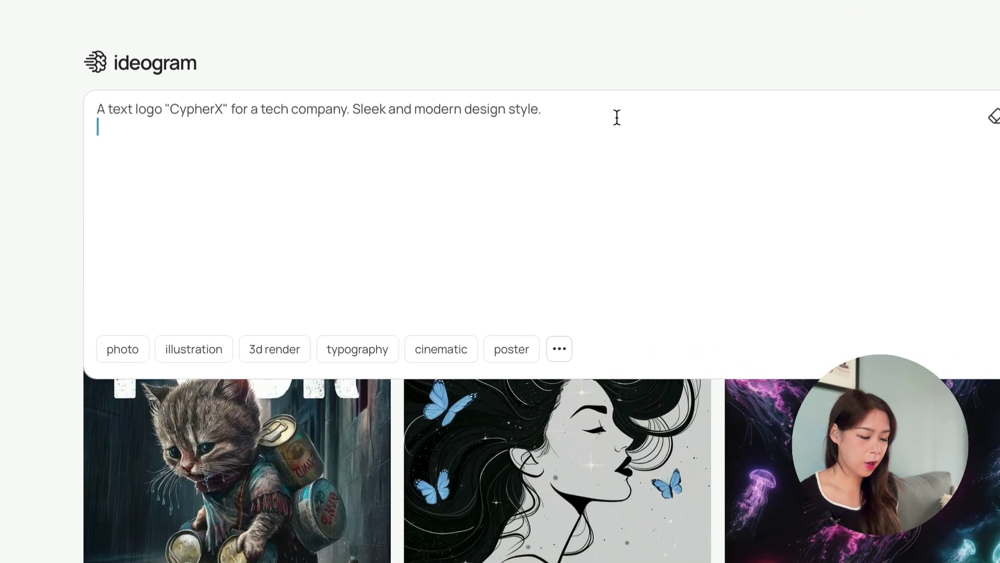
click(367, 359)
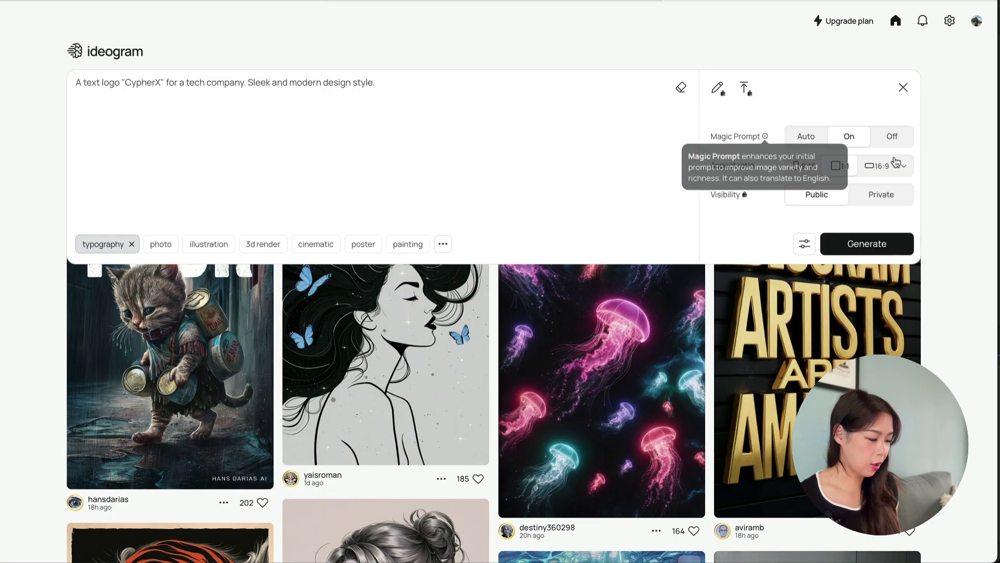
click(848, 174)
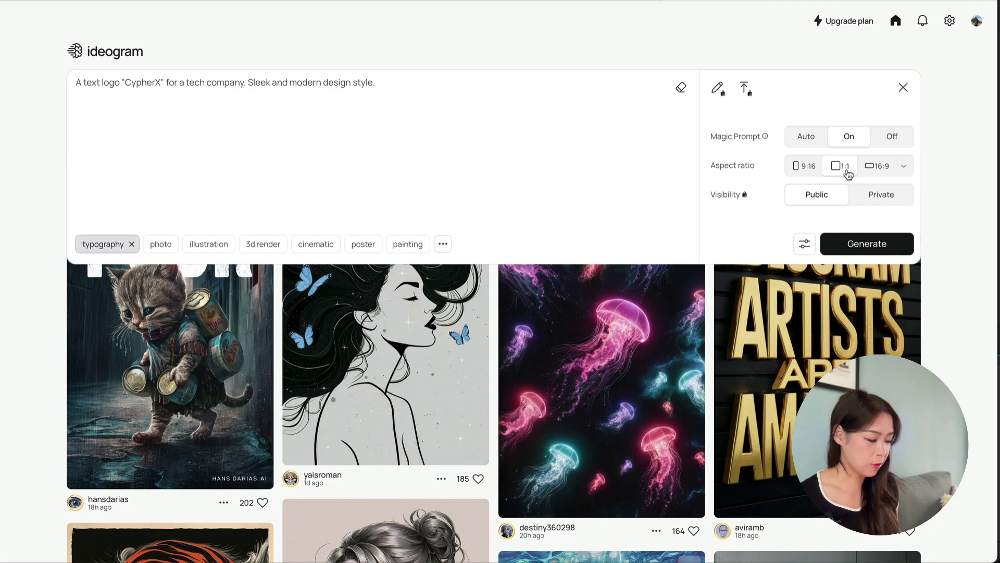
click(867, 249)
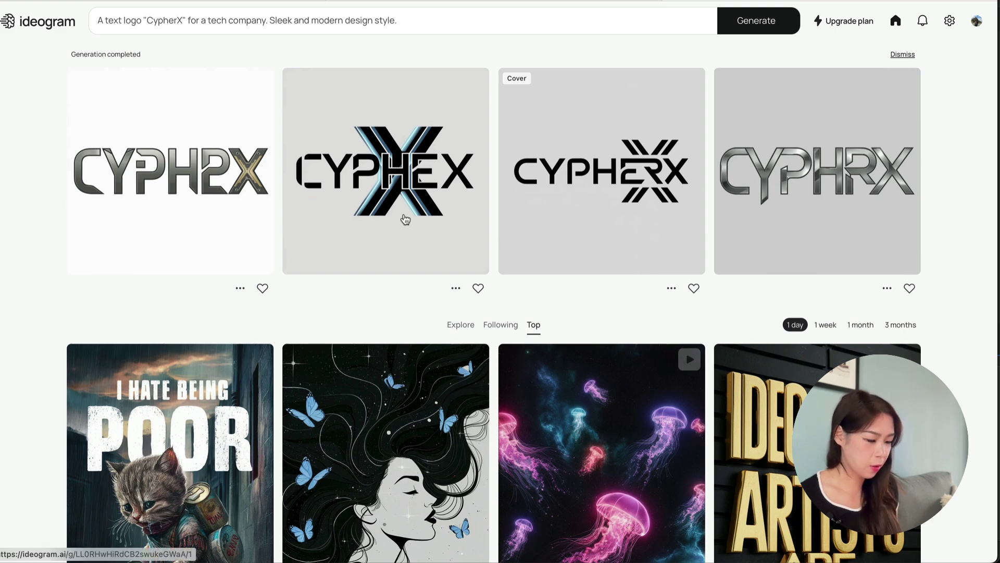
Generate more CypherX logos from the same prompt and open the first logo in the gallery.
click(768, 26)
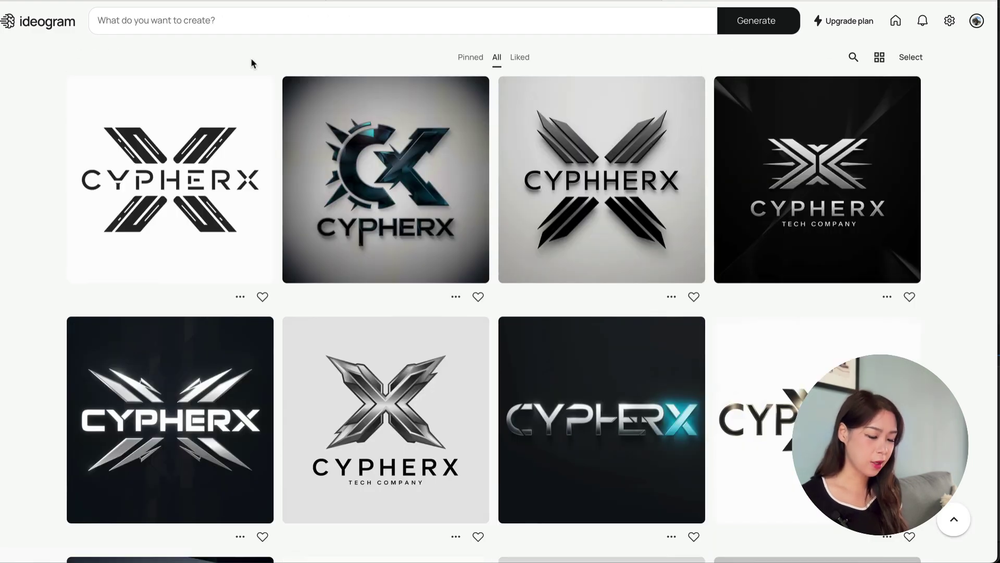
click(251, 83)
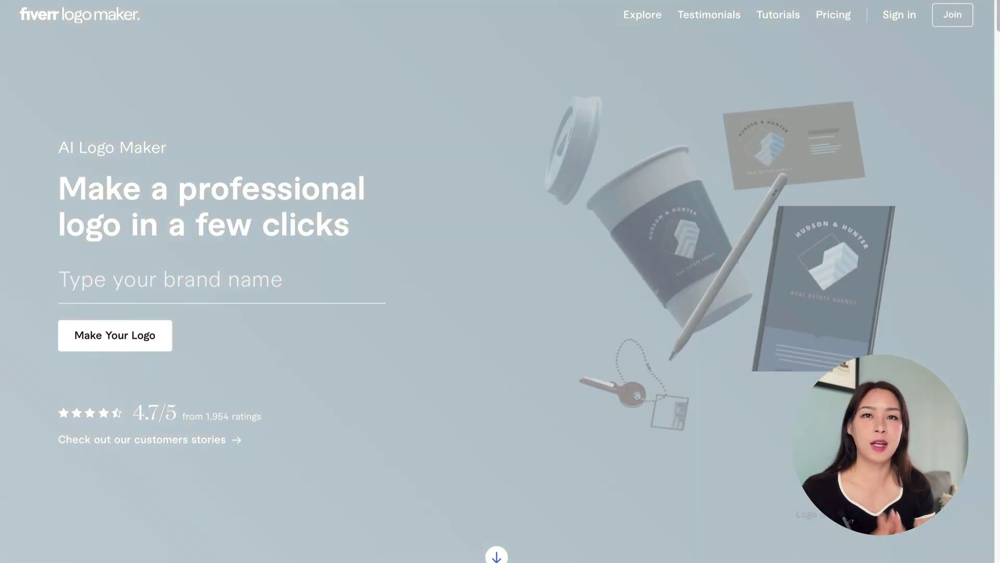
Switch to Fiverr Logo Maker and read its benefits and steps 2 to 4 of how it works.
scroll(500, 282, down, 10)
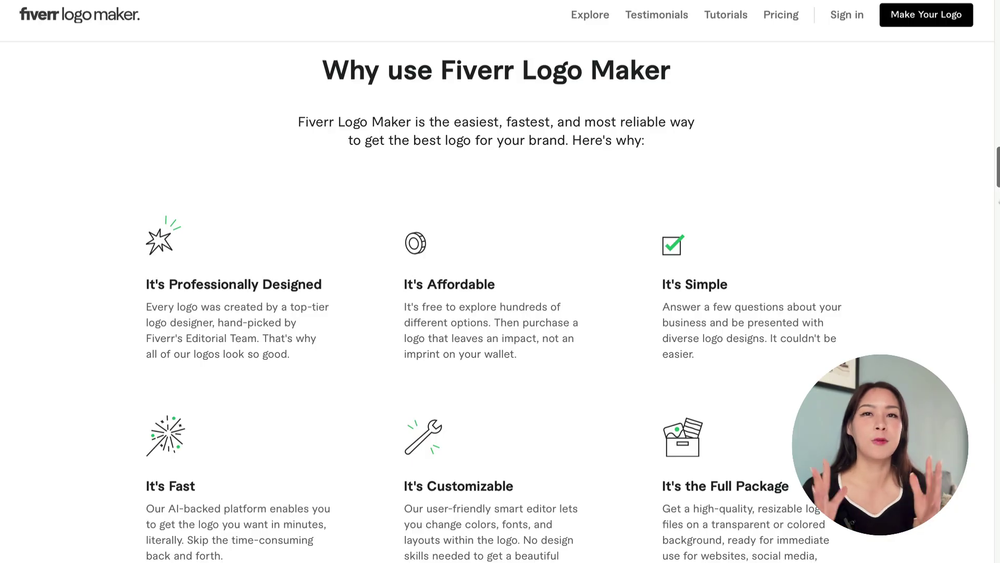
scroll(500, 281, down, 5)
scroll(500, 282, down, 6)
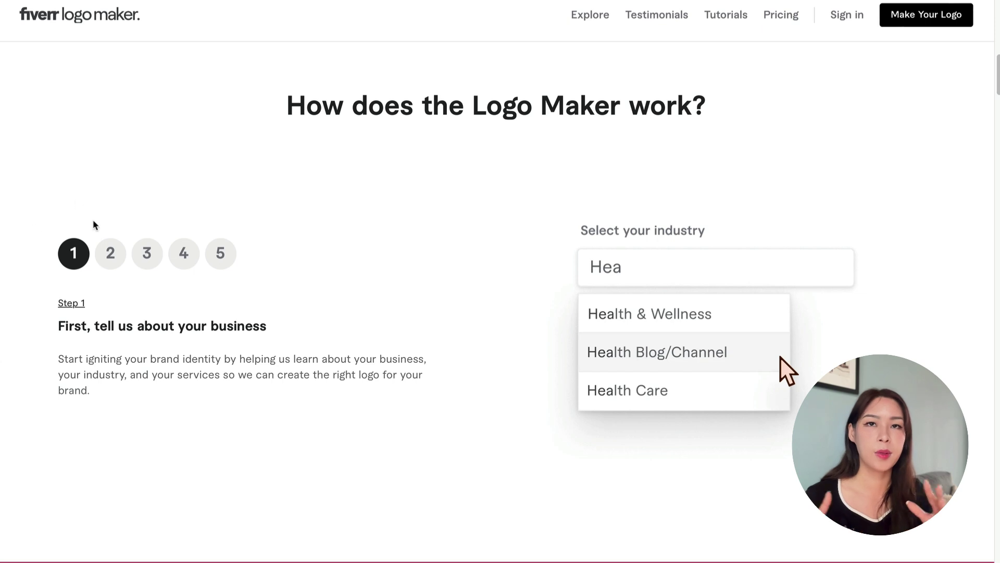
click(116, 263)
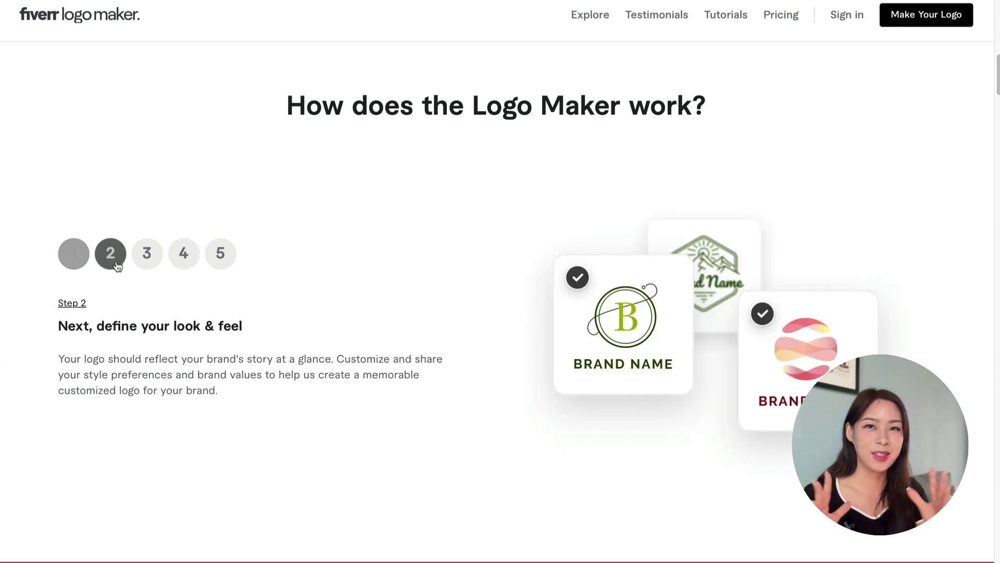
click(147, 260)
click(190, 271)
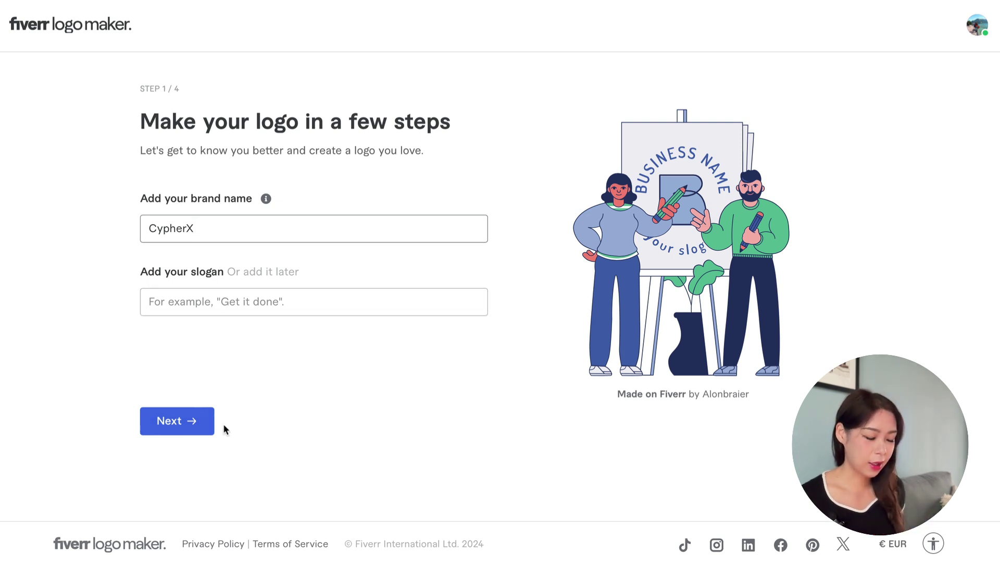
Submit the brand name CypherX, the High-Tech Company industry and the Shield icon element.
click(207, 421)
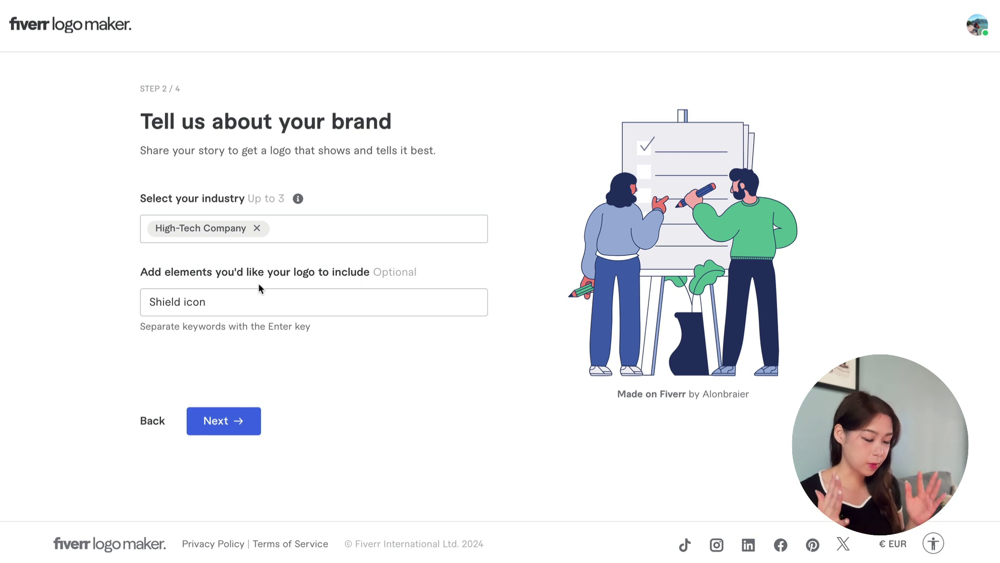
click(242, 419)
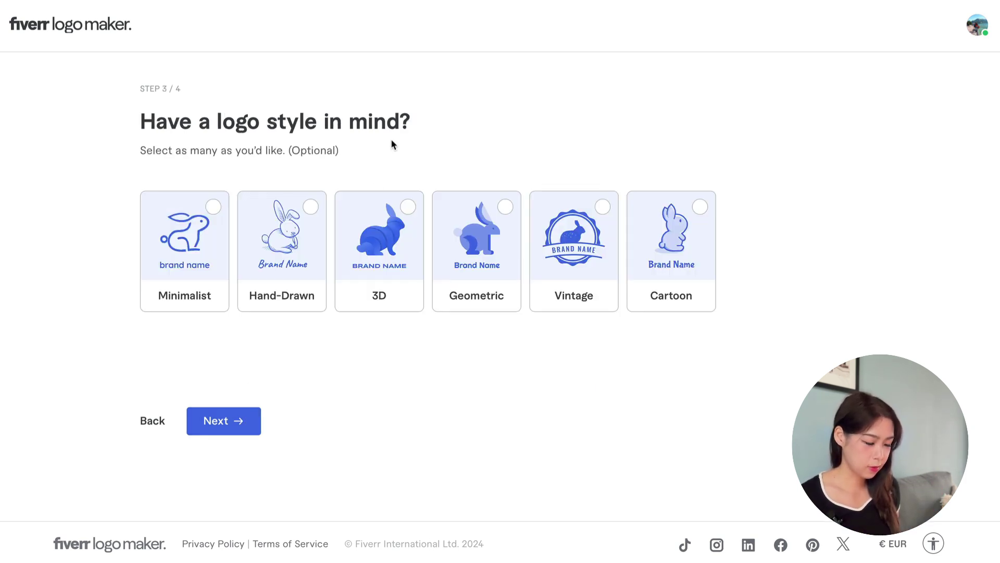
Choose the Minimalist and Geometric logo styles and make the logo with the brand personality settings.
click(184, 240)
click(513, 225)
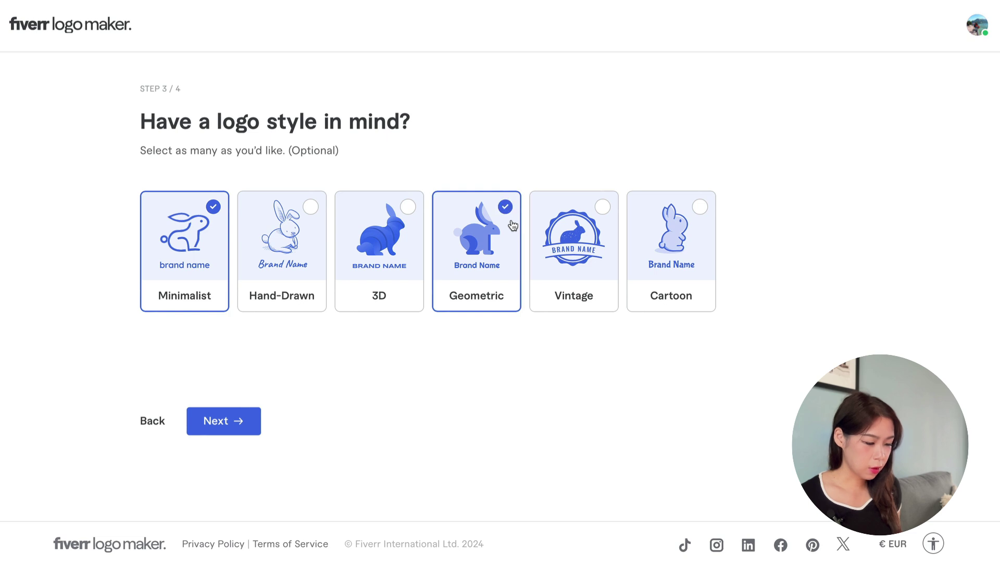
click(243, 420)
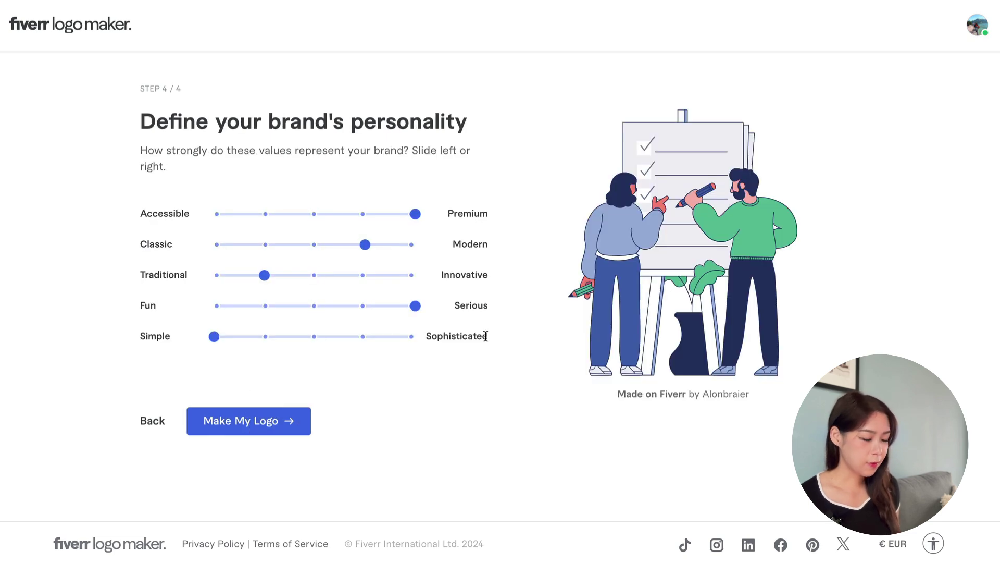
click(290, 422)
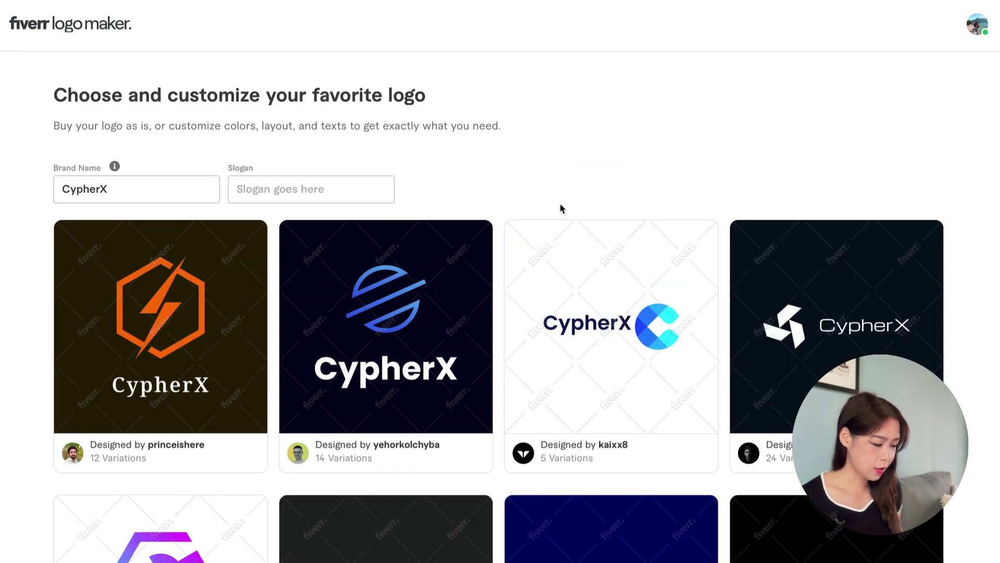
Compare variations of the pinwheel CypherX design and open the horizontal white one on dark purple for customization.
scroll(561, 208, down, 5)
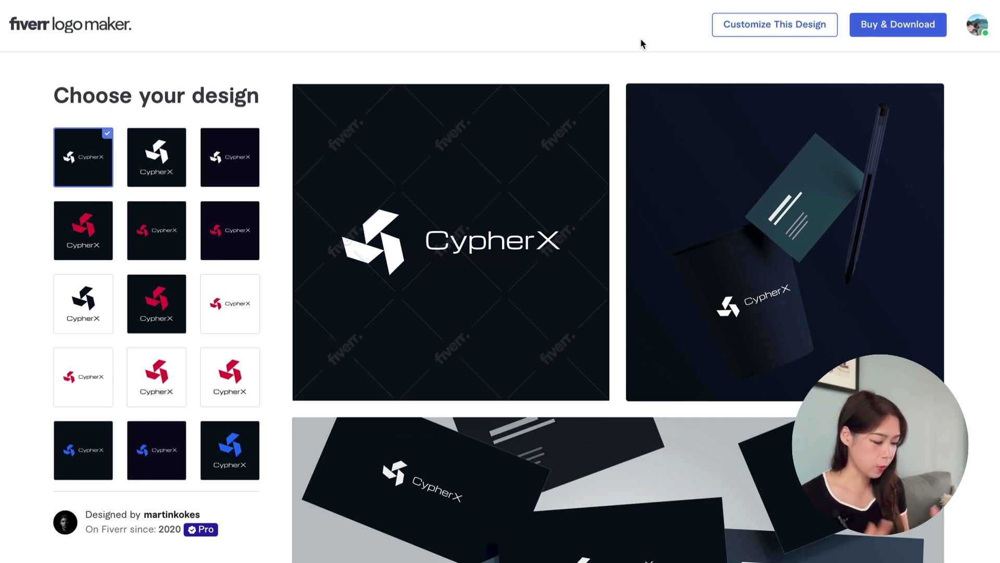
click(156, 303)
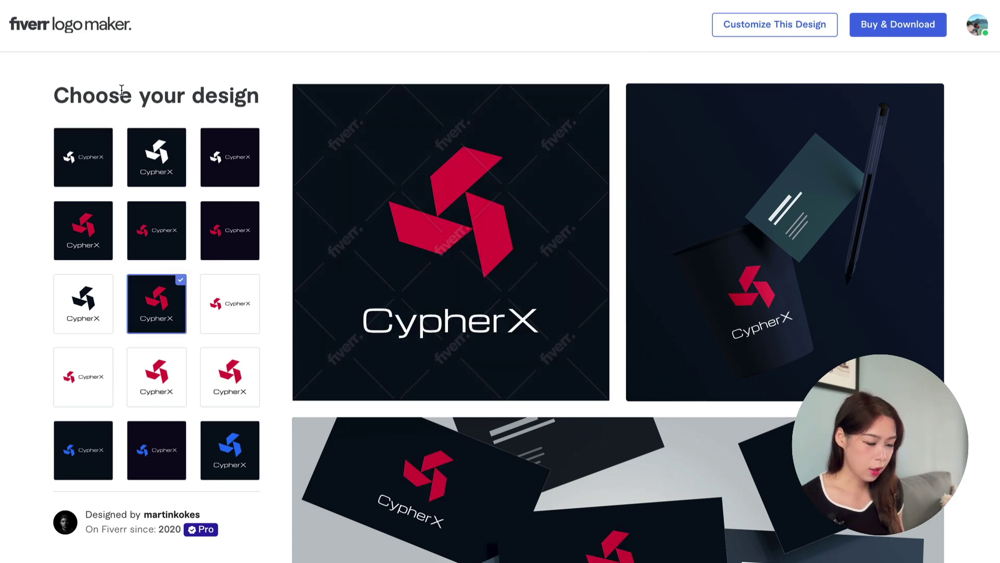
click(59, 178)
click(172, 179)
click(232, 180)
scroll(235, 290, down, 5)
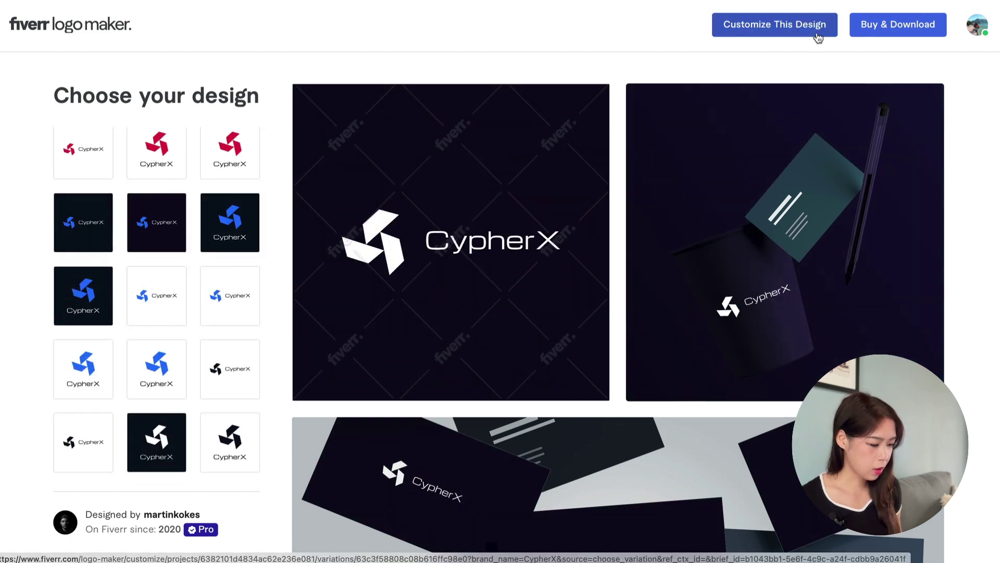
click(817, 35)
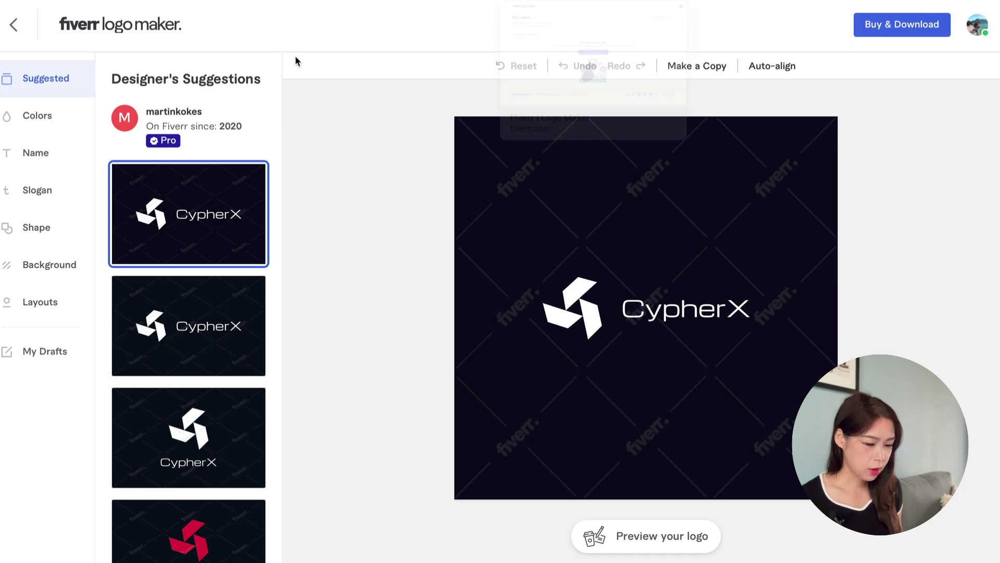
View the color palette choices for the logo and its buy and download options.
click(51, 120)
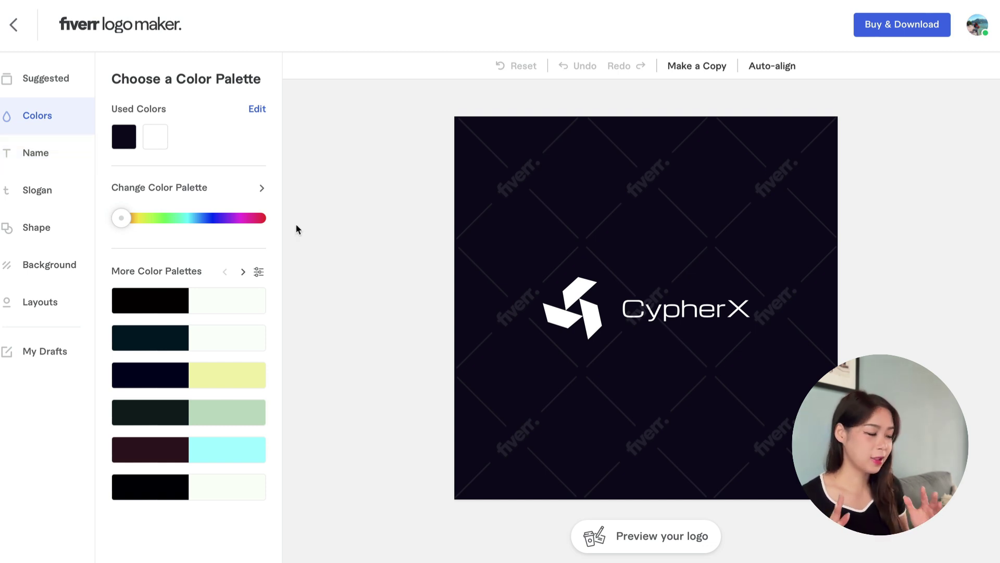
click(903, 33)
scroll(489, 111, down, 1)
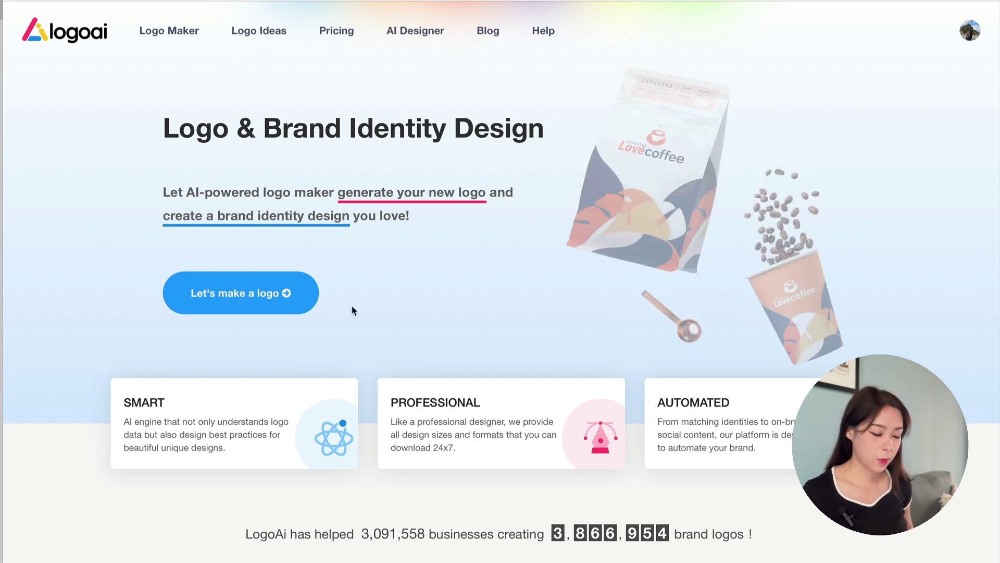
Switch to LogoAI and start a logo named CypherX with the Technology industry and the Greyscale color scheme.
click(299, 305)
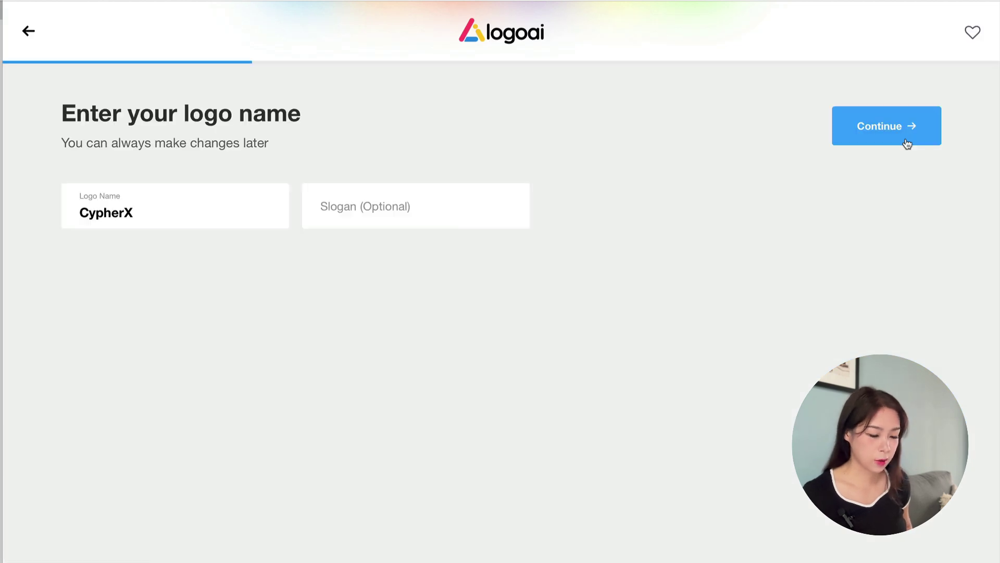
click(907, 144)
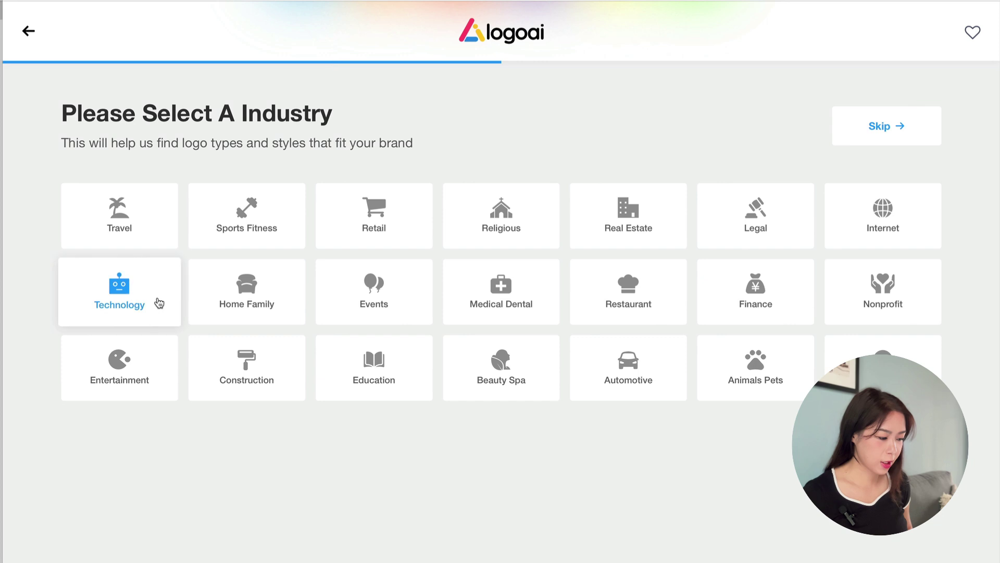
click(159, 304)
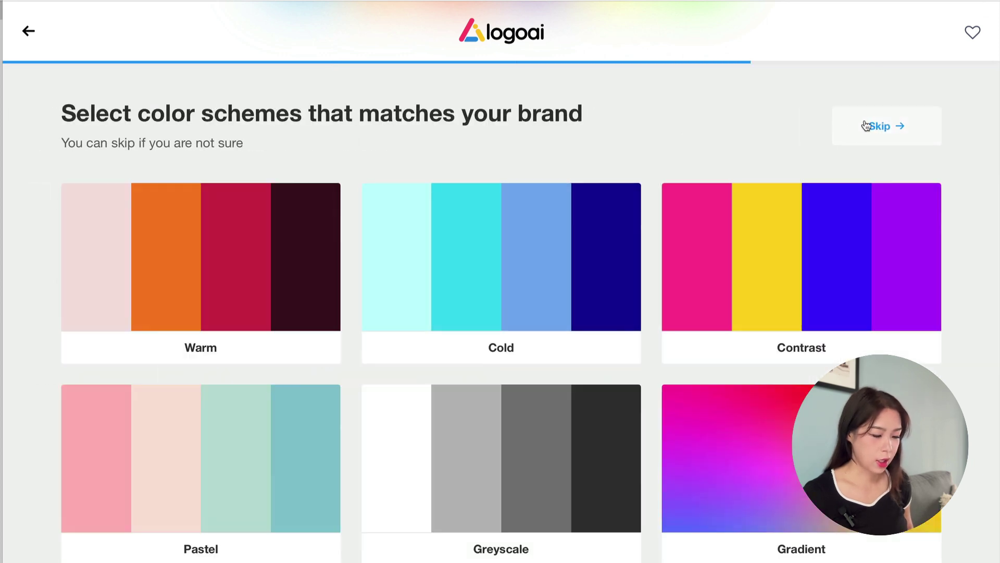
click(503, 459)
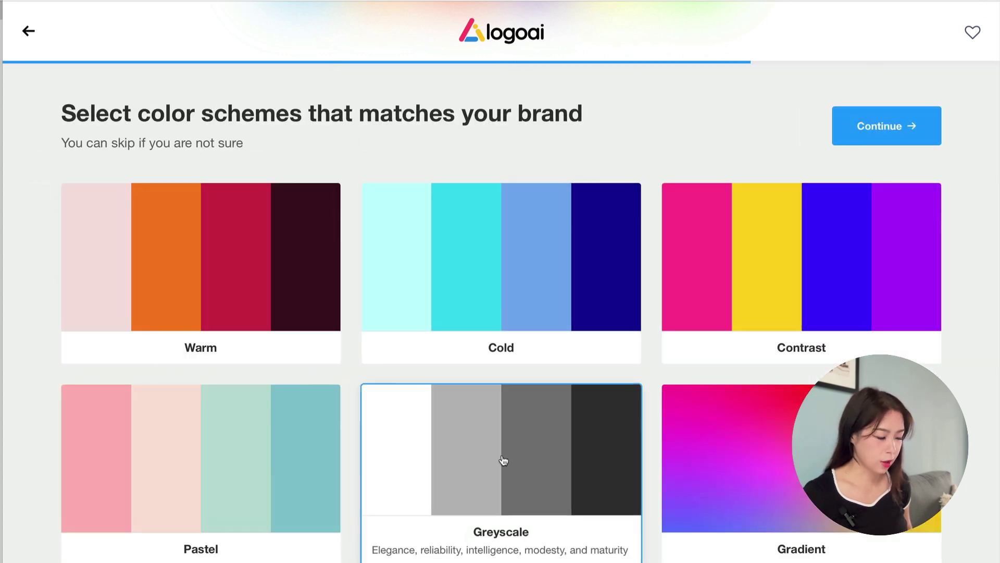
click(907, 133)
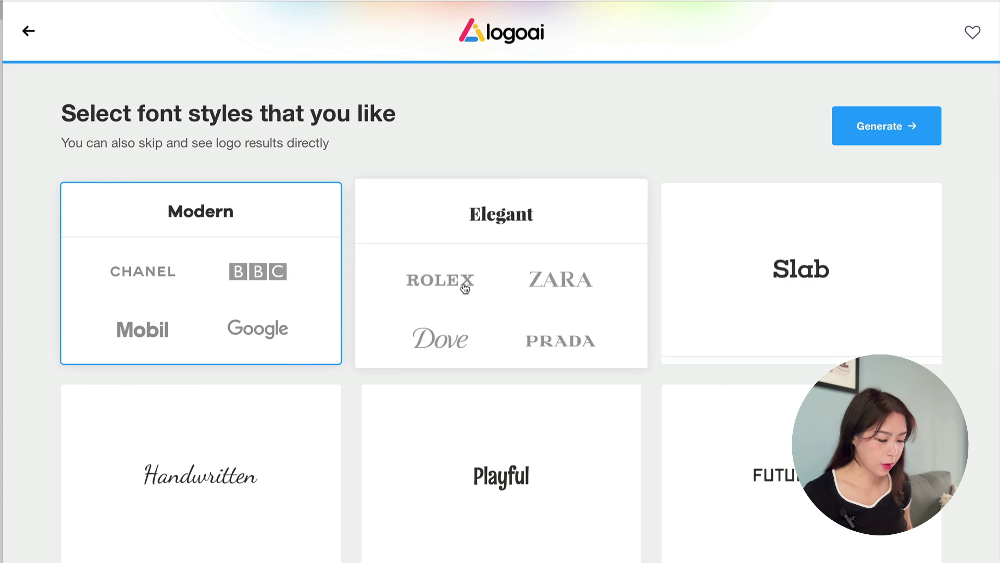
Select the Modern, Elegant and Futuristic font styles and generate the logos.
click(516, 291)
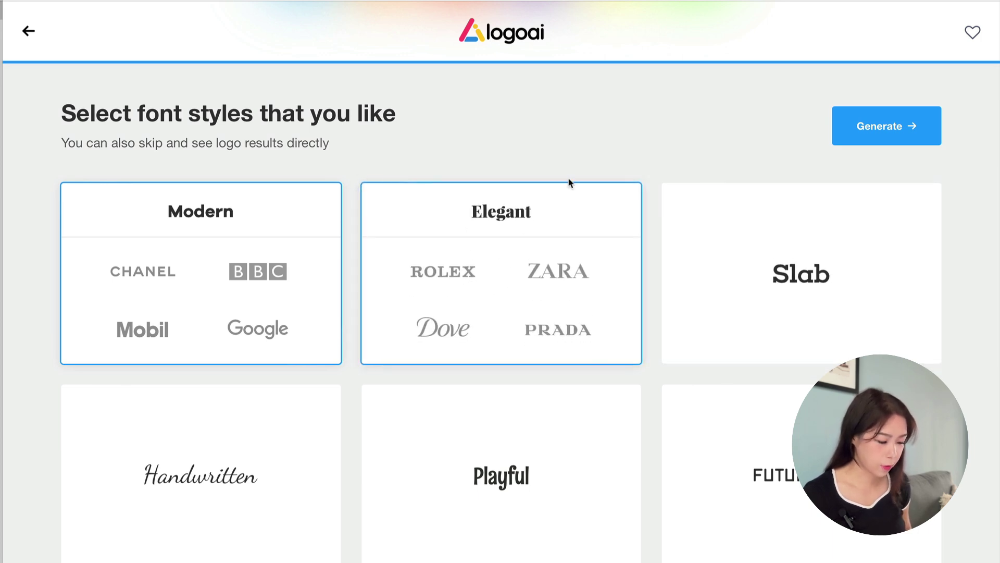
scroll(569, 182, down, 1)
click(759, 416)
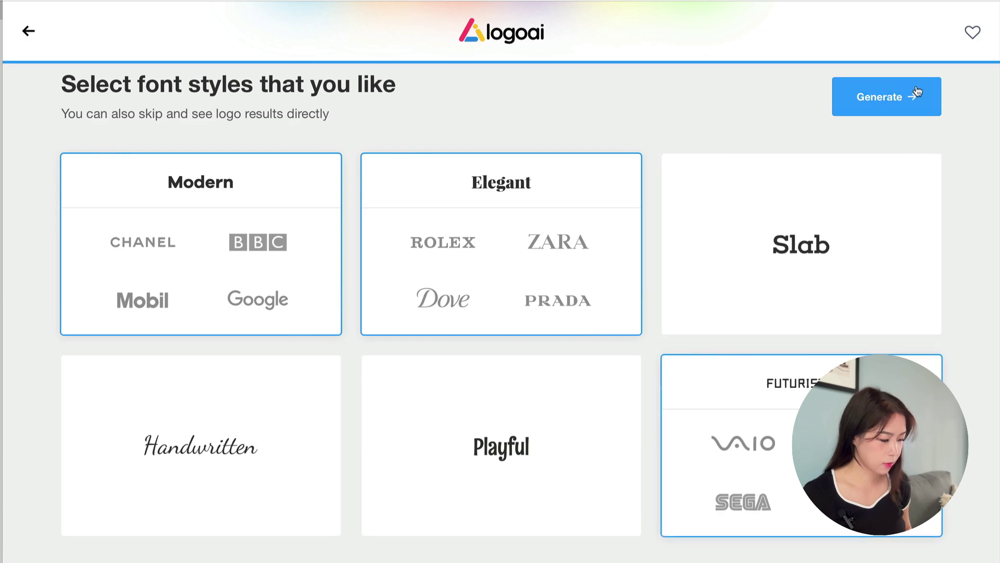
click(916, 91)
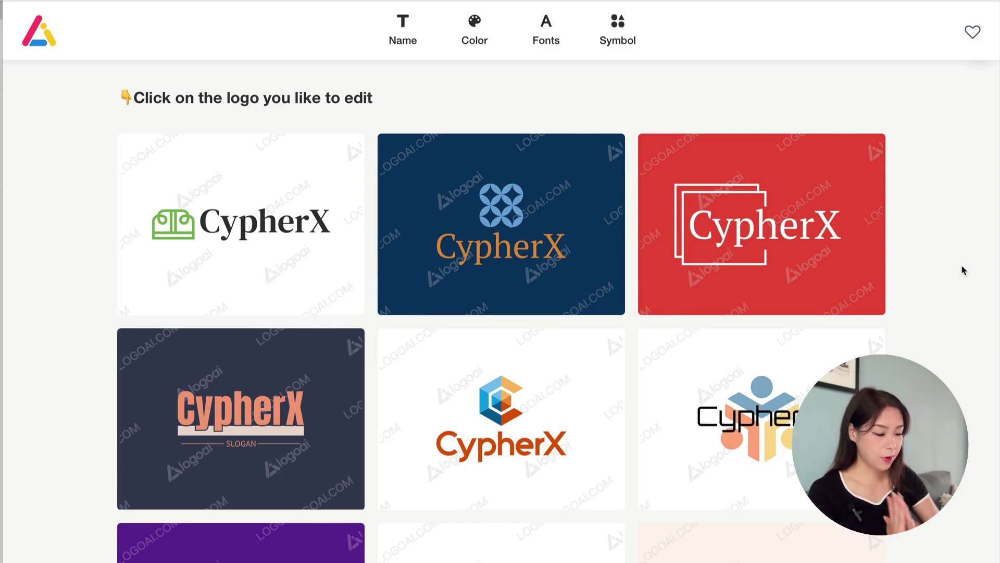
Browse the generated logos and open the CypherX logo with the blue and purple square symbol for editing.
scroll(963, 269, down, 9)
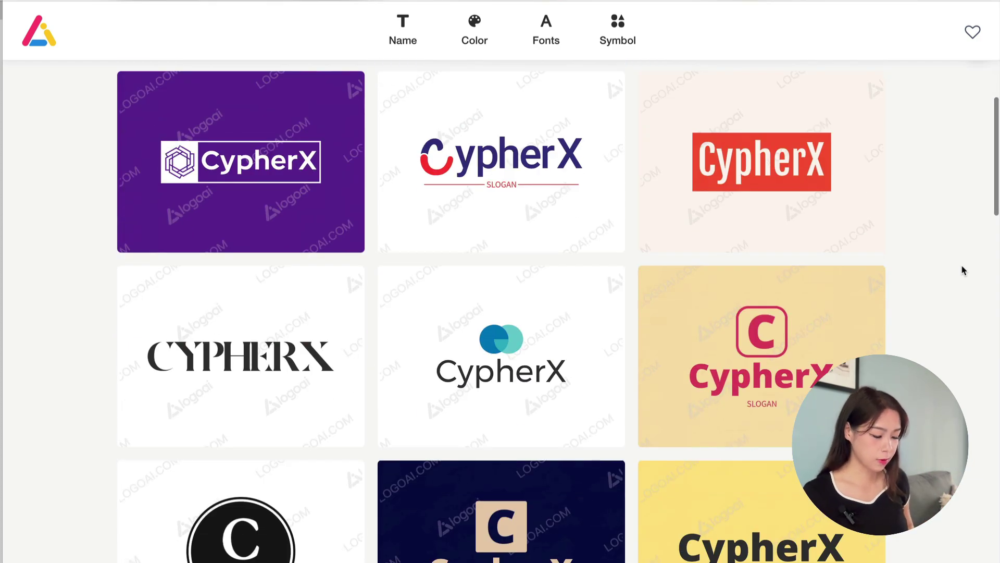
scroll(962, 266, down, 20)
mouse_move(331, 275)
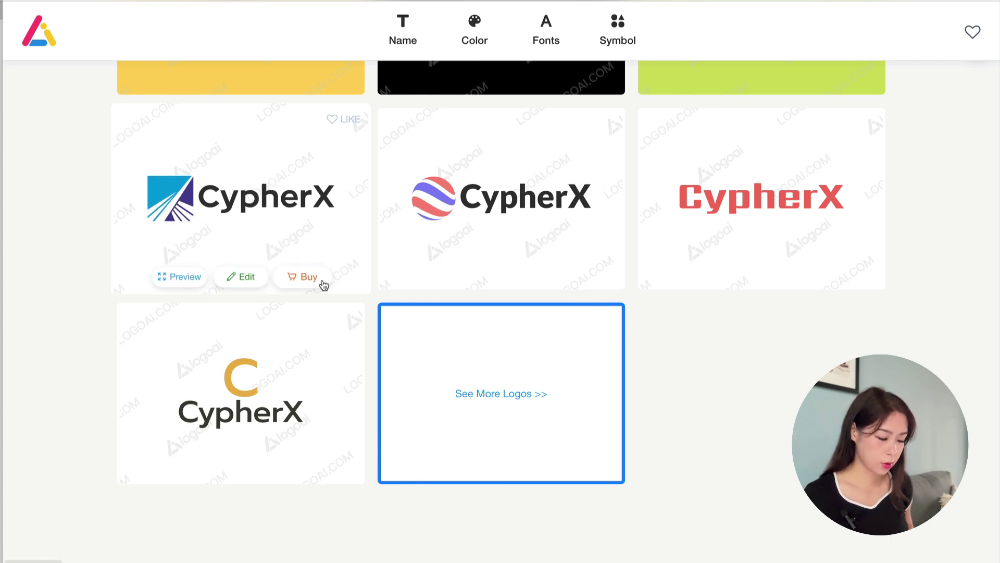
click(248, 277)
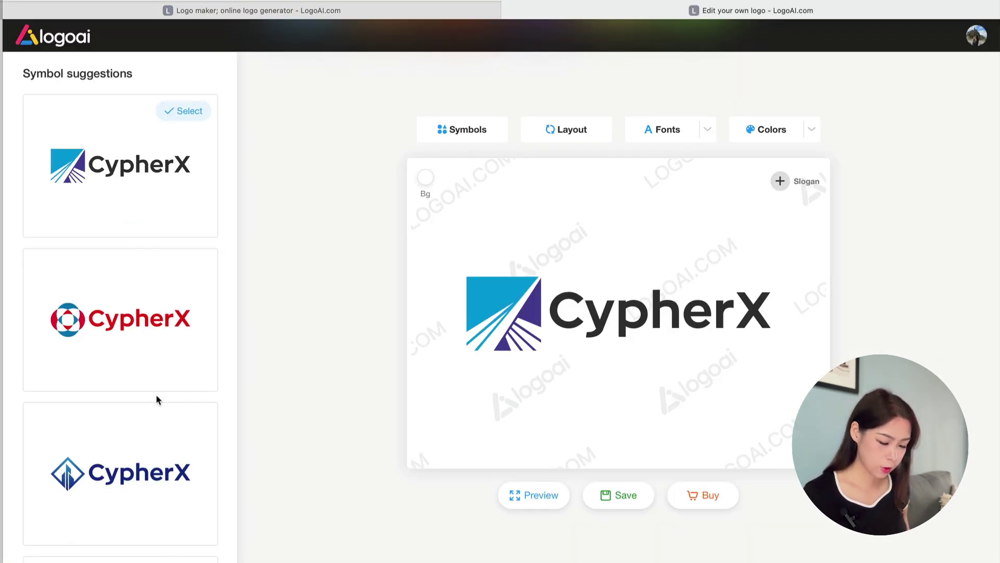
Try the blue diamond building symbol, and replace it with the light-blue folded geometric symbol.
scroll(156, 394, down, 3)
click(140, 392)
scroll(140, 392, down, 2)
scroll(140, 393, down, 5)
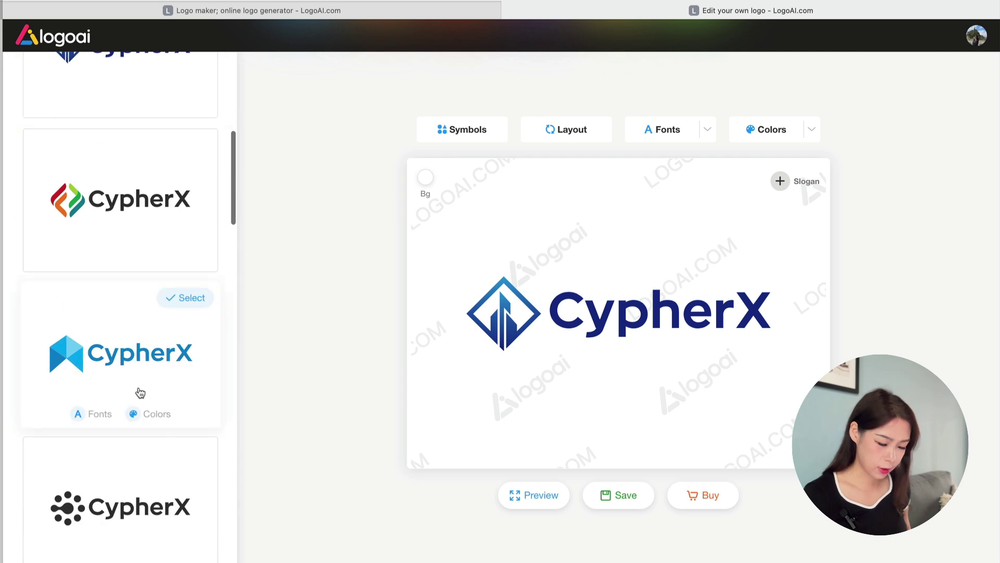
click(173, 367)
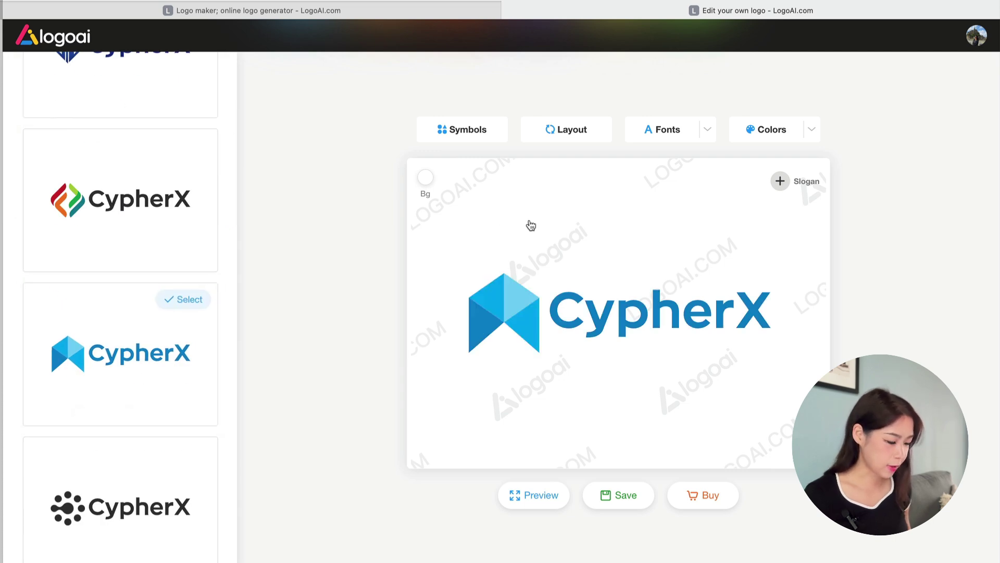
Try the stacked layout with the symbol above the company name, and browse the other layout suggestions.
click(584, 127)
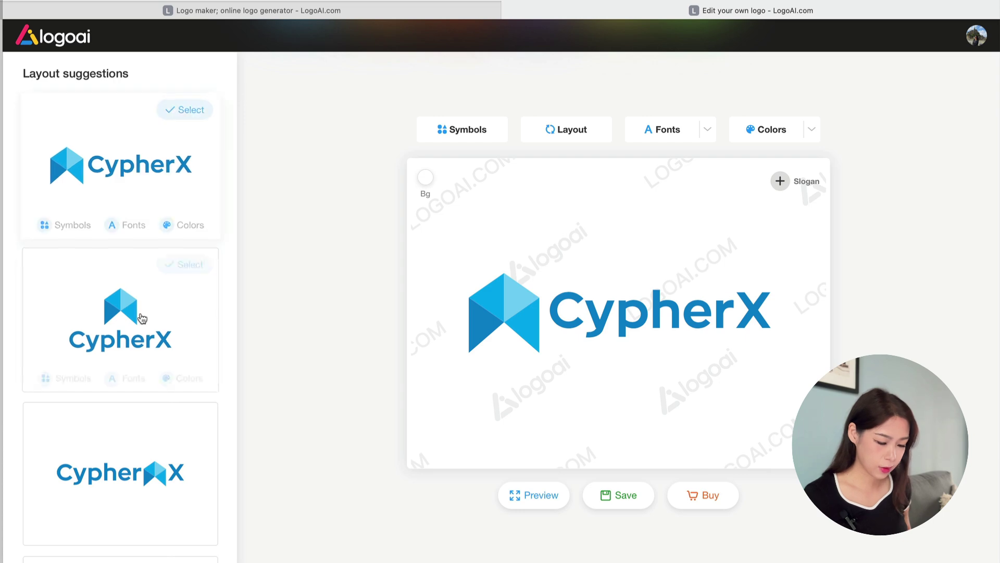
click(125, 323)
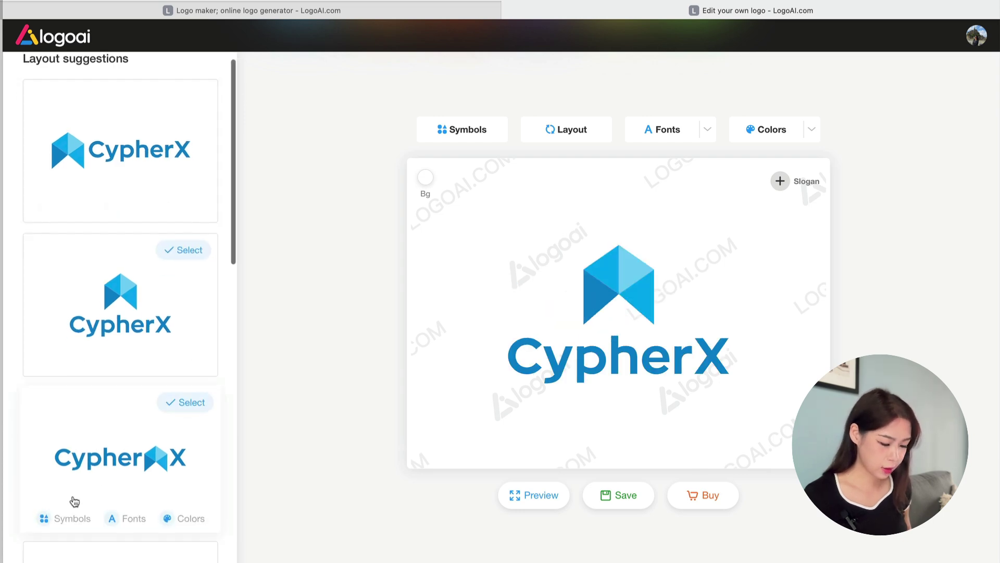
scroll(110, 396, down, 8)
scroll(151, 380, up, 8)
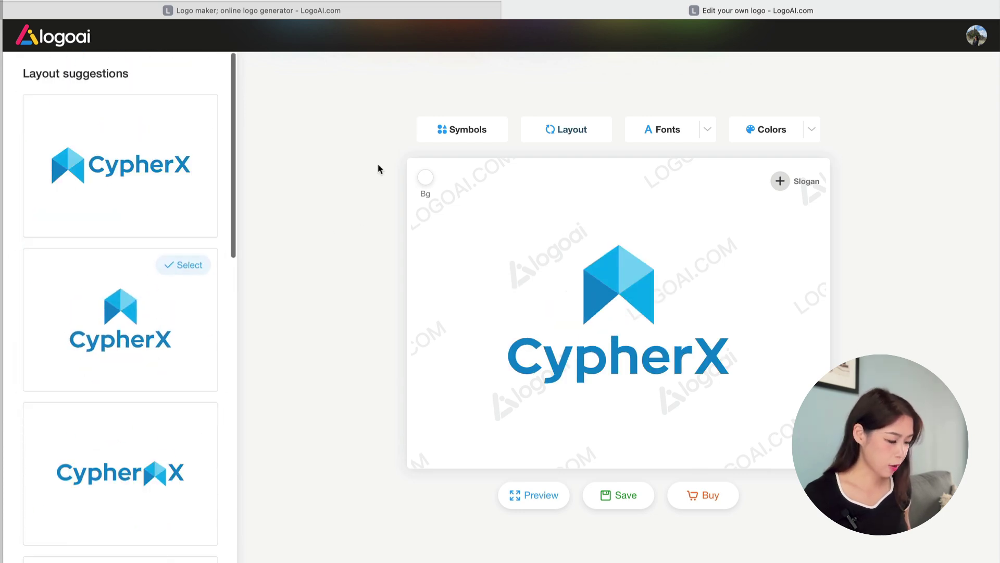
Show the font suggestions and the color suggestions for the CypherX logo.
click(652, 136)
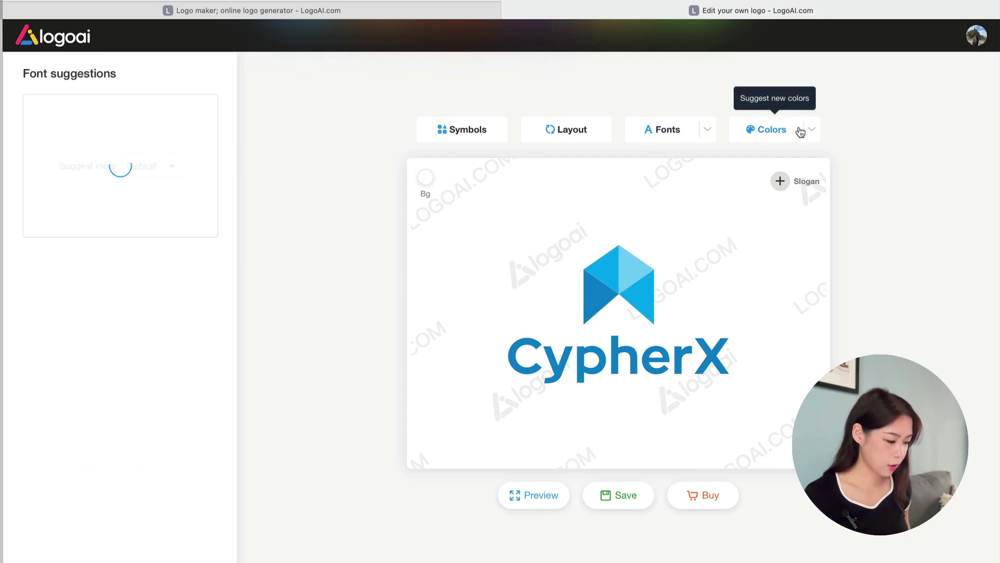
click(770, 130)
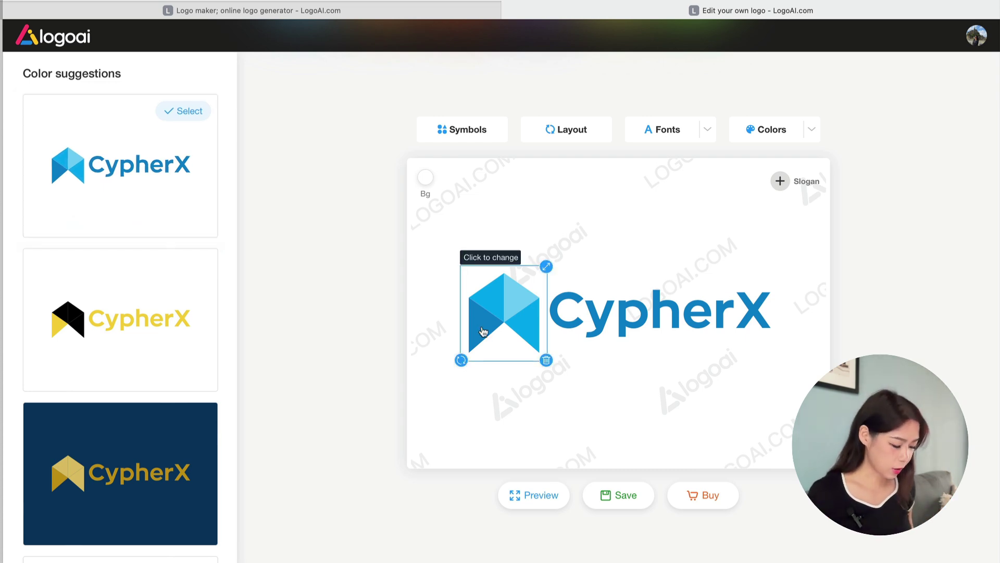
Open the purchase options for the blue CypherX logo and compare the Basic, Pro and Brand plans.
click(724, 496)
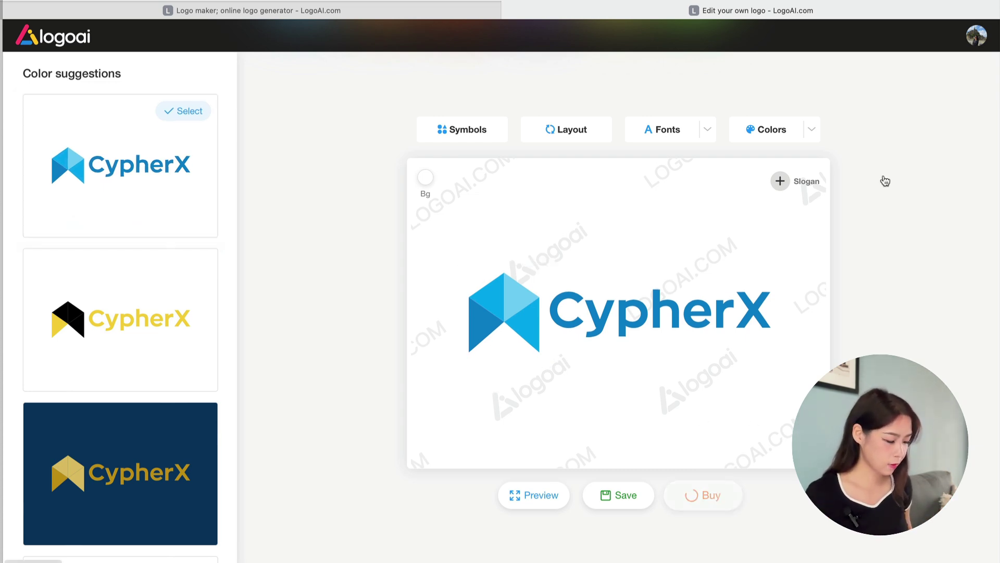
scroll(890, 166, down, 1)
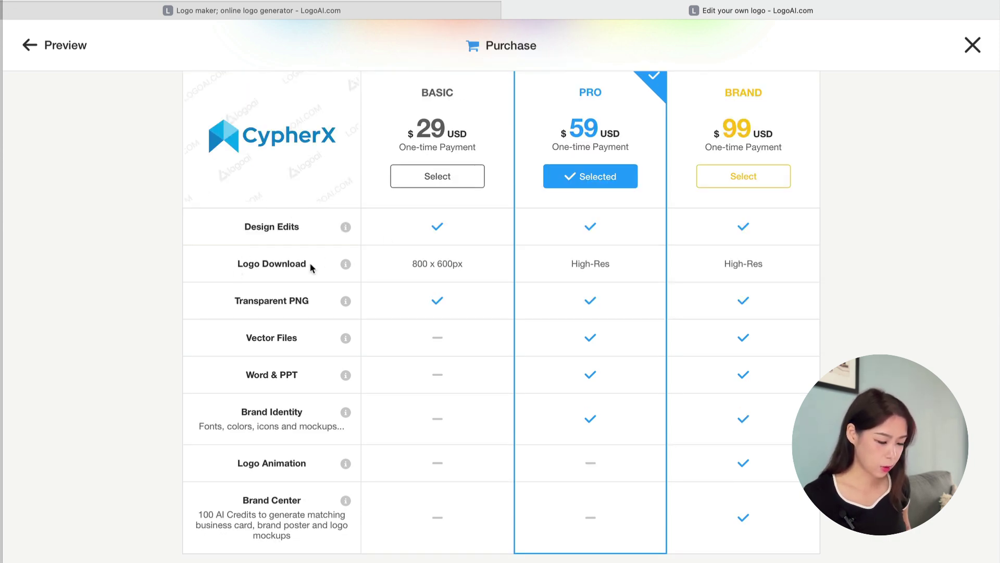
scroll(651, 149, down, 1)
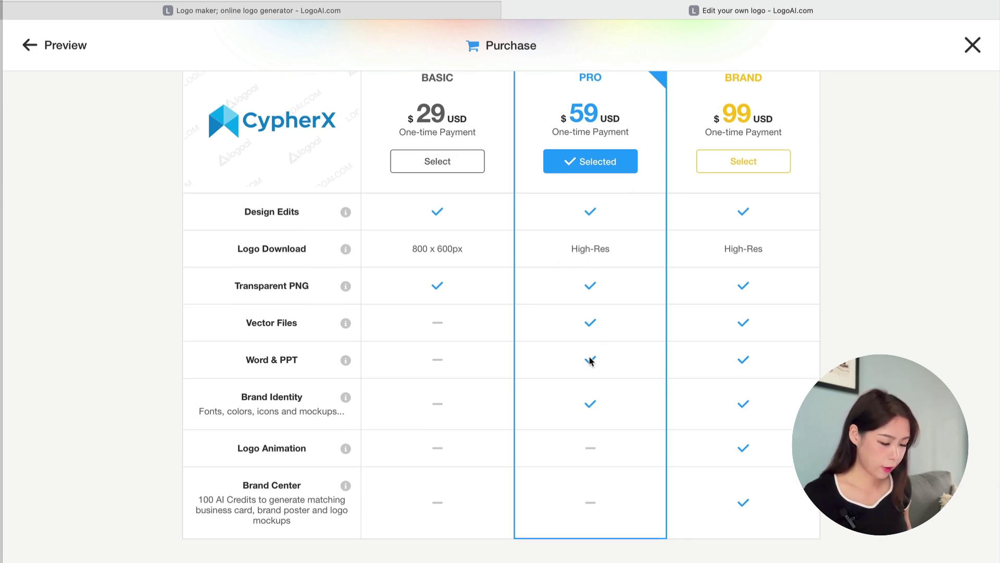
scroll(802, 112, up, 1)
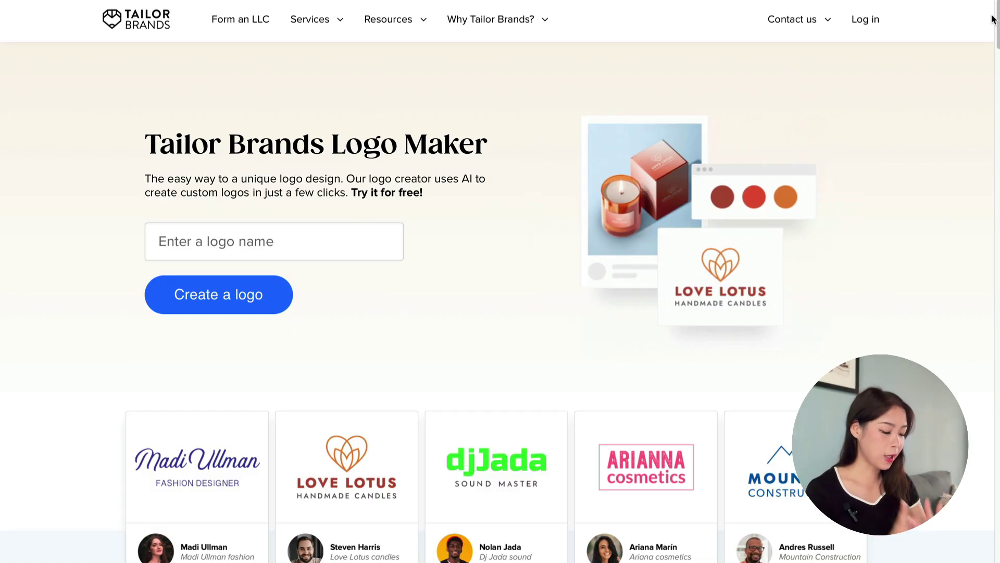
Switch to Tailor Brands and look through its Logo Maker page and the range of business services.
scroll(991, 19, down, 1)
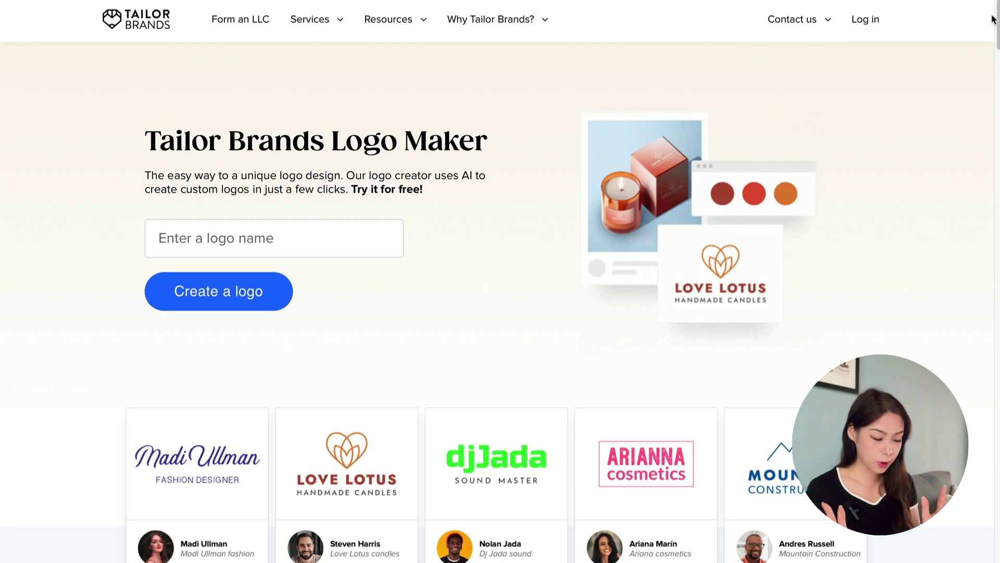
scroll(992, 20, down, 3)
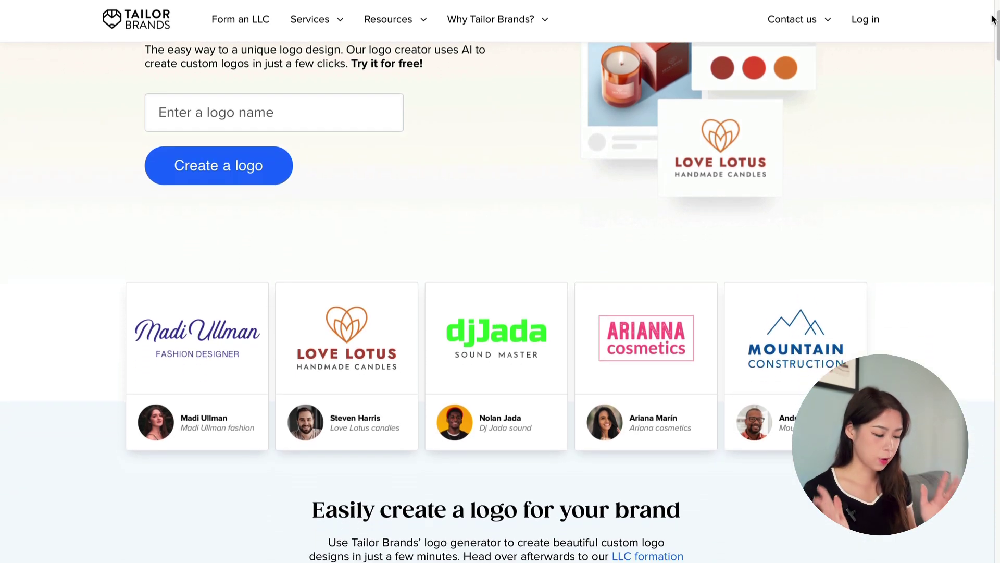
scroll(992, 19, down, 2)
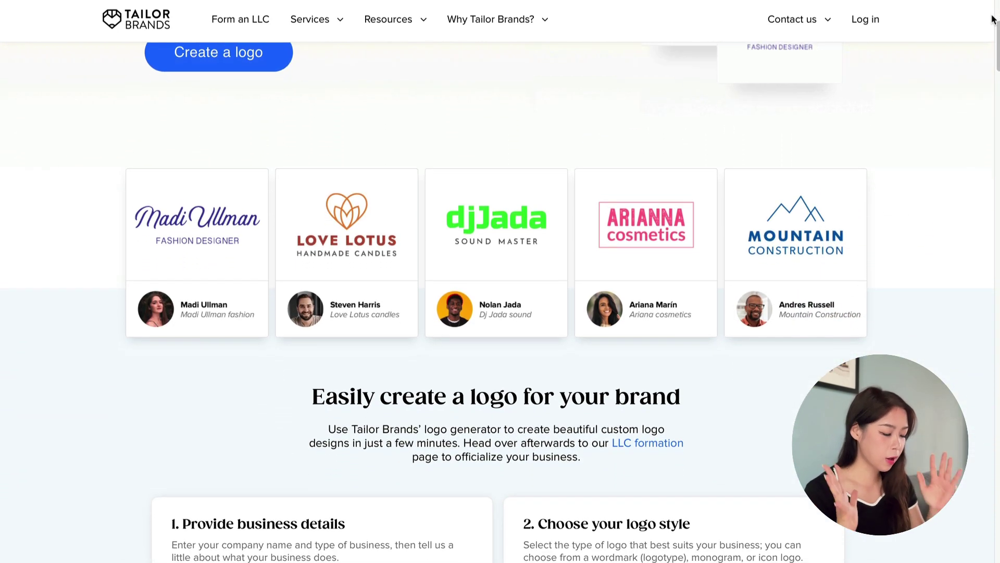
scroll(992, 20, down, 2)
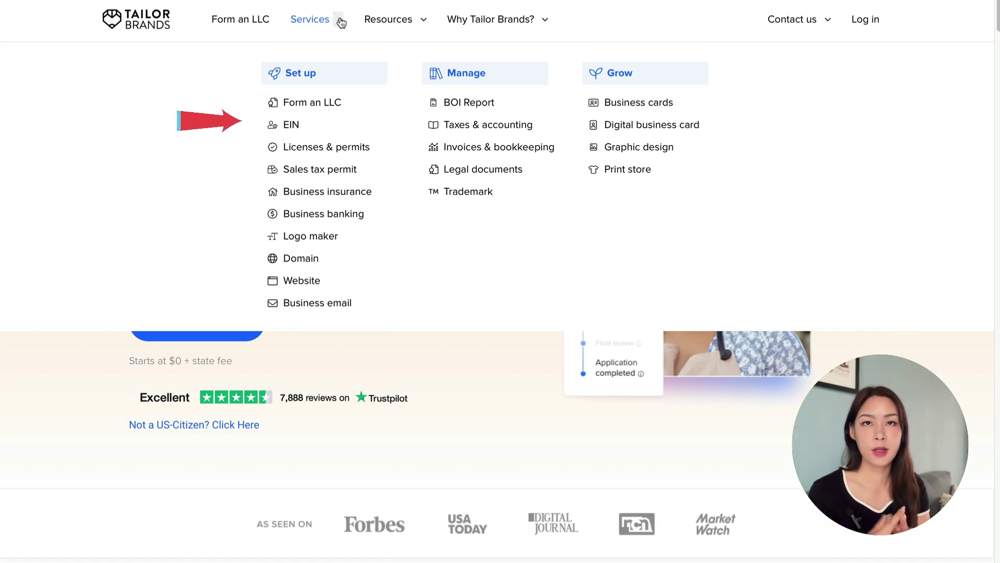
click(308, 23)
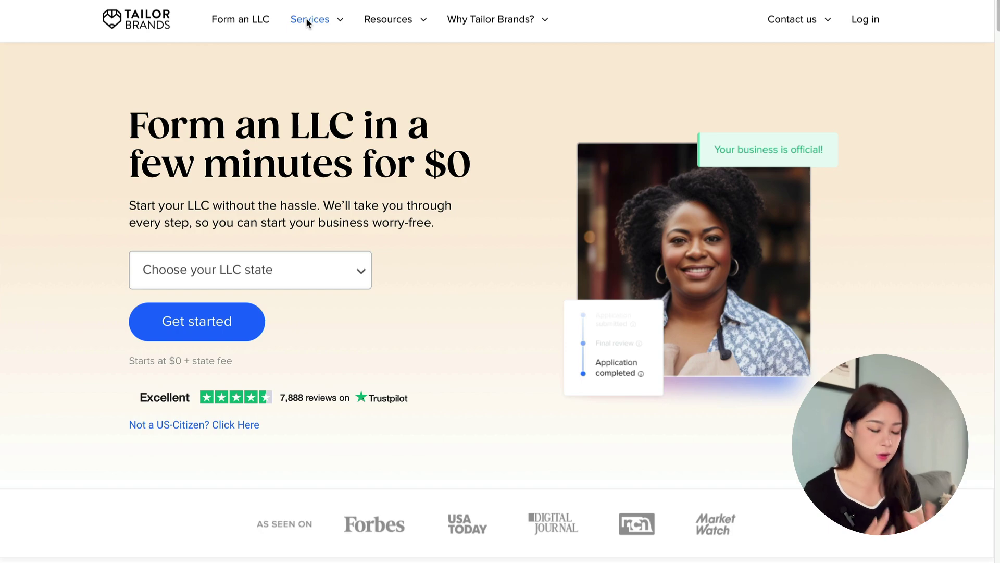
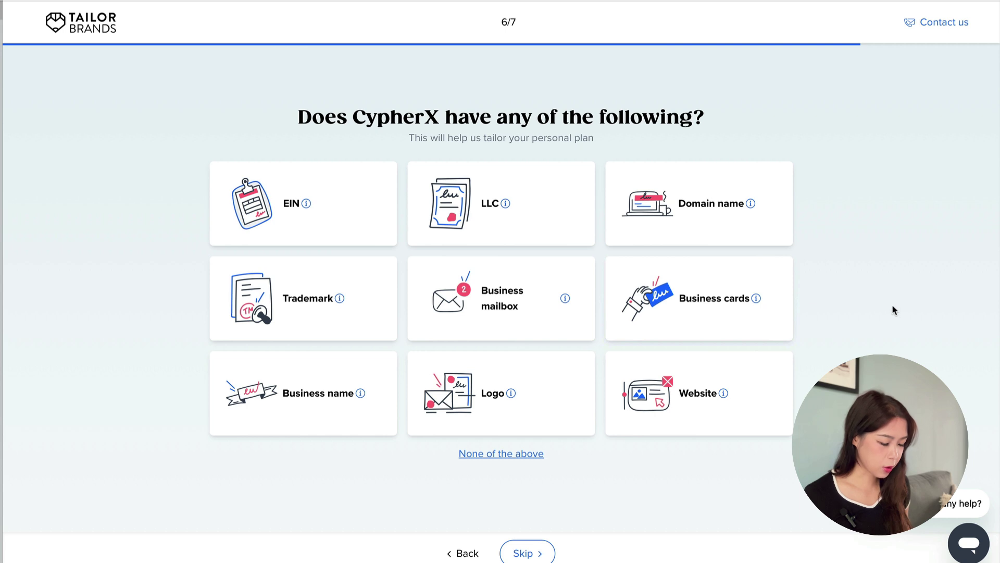
Skip the question about what CypherX already has, and start creating a logo as the first brand step.
click(526, 551)
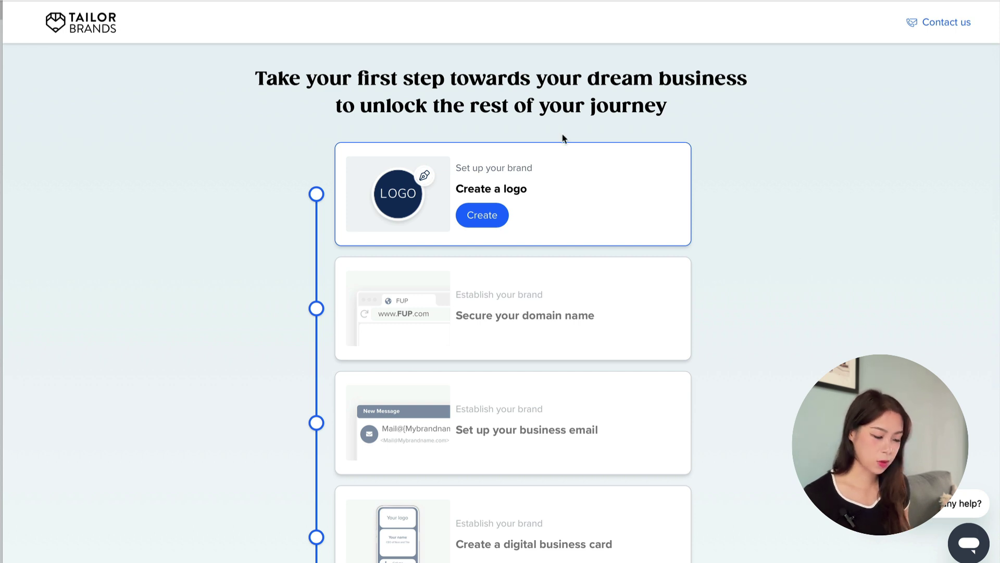
click(504, 220)
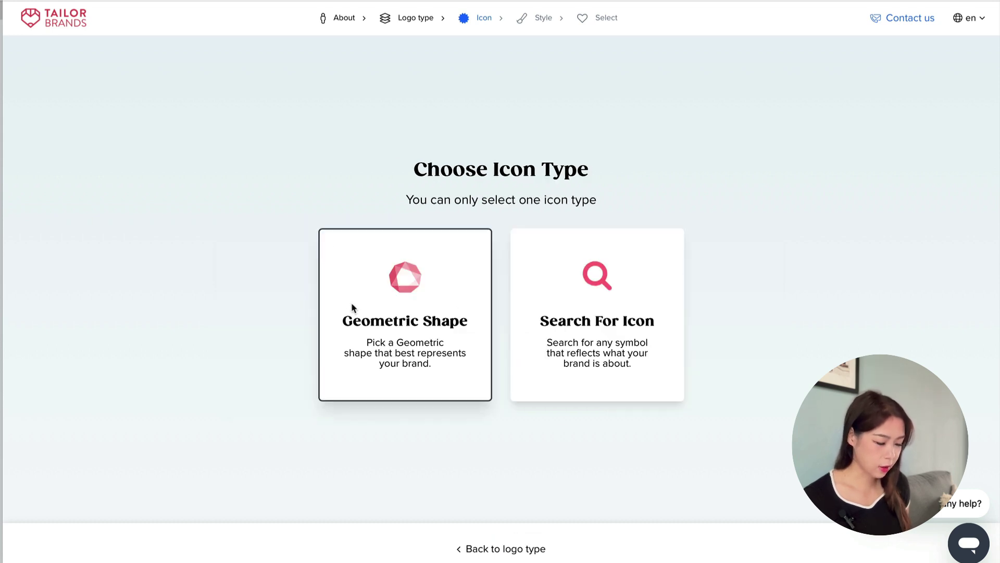
Search the icons for "shield" and use the black double-outlined shield as the logo's icon.
click(438, 302)
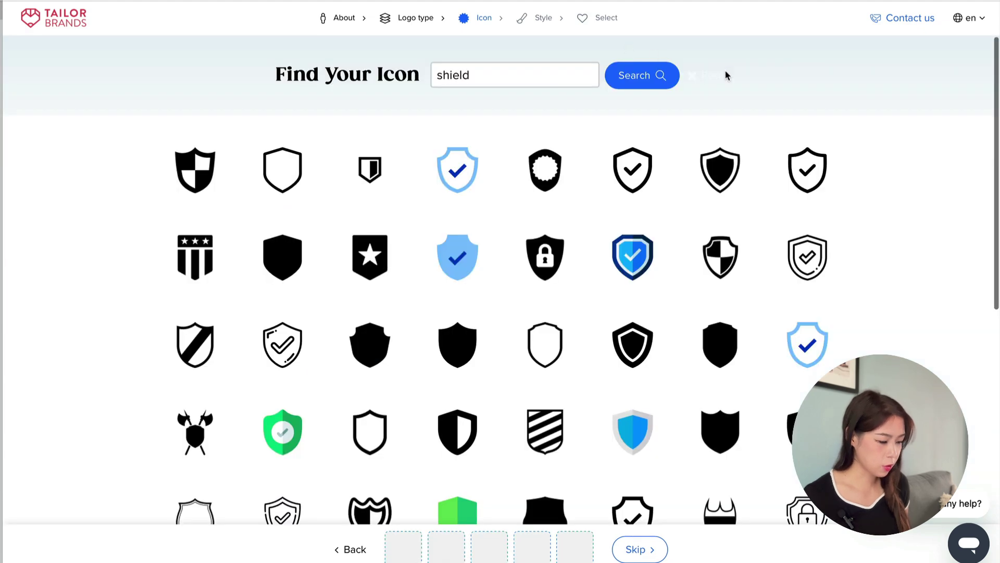
scroll(879, 144, down, 5)
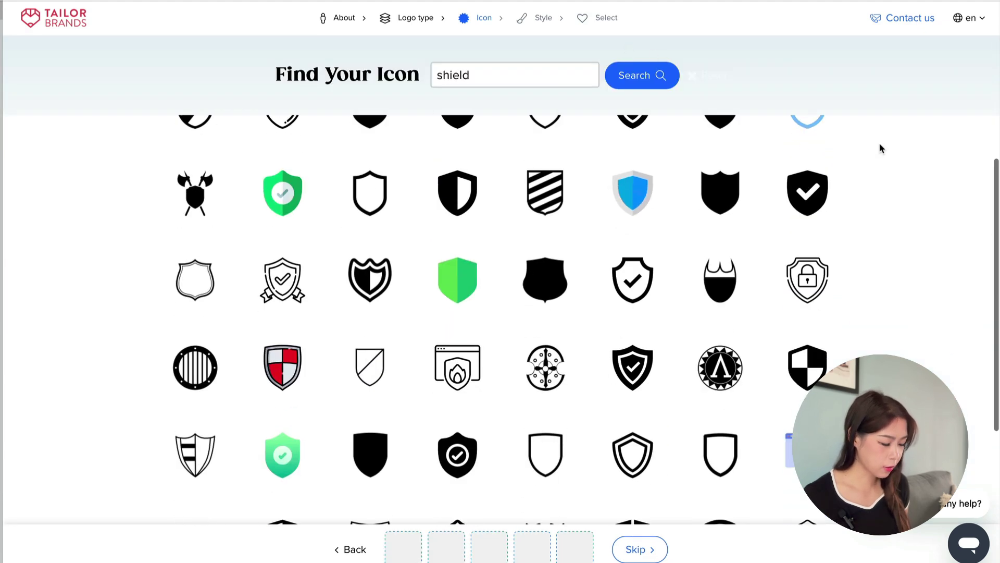
click(629, 456)
click(637, 548)
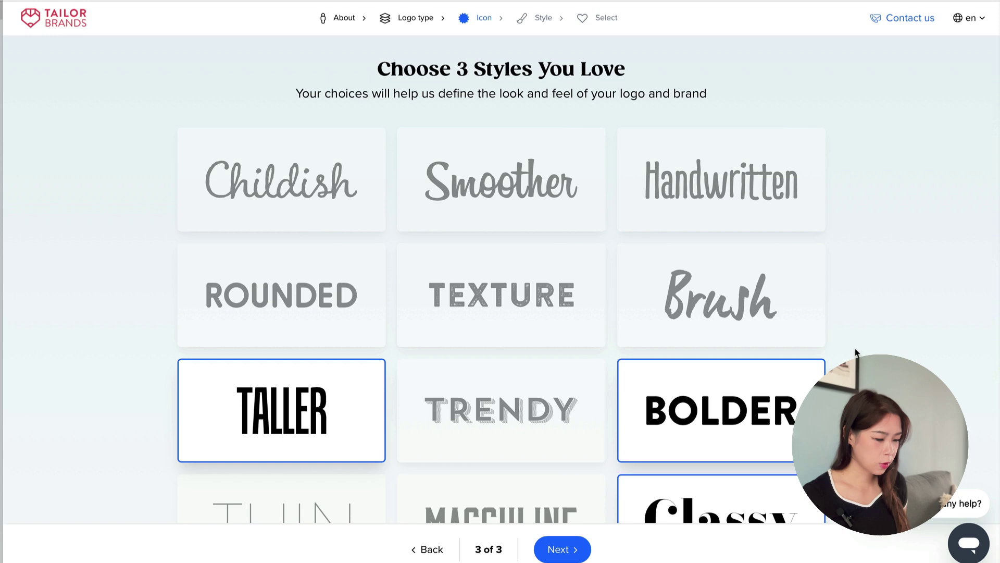
Generate logos in the Taller, Bolder and Classy styles, and select the blue one with the outlined shield above the name.
click(548, 553)
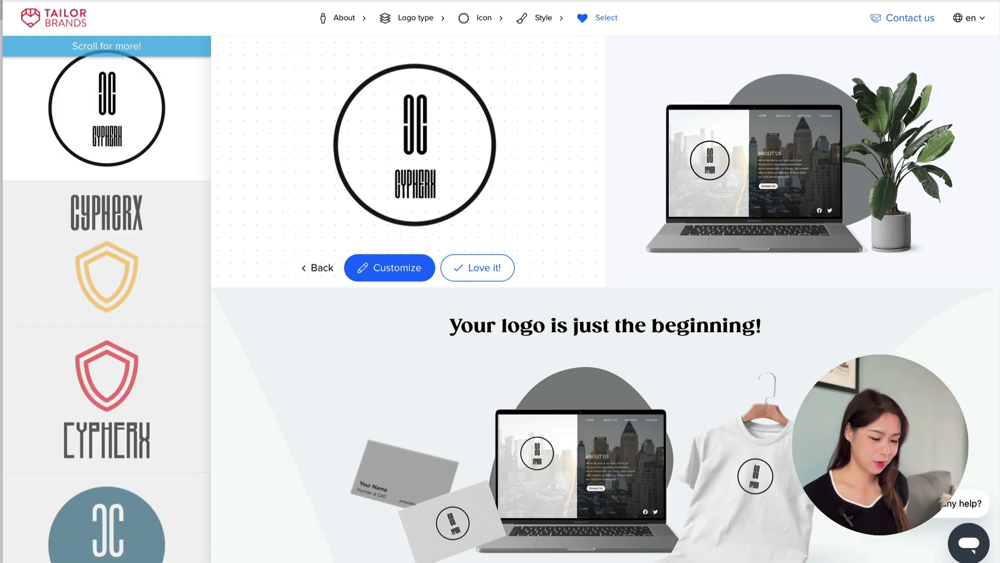
scroll(52, 354, down, 5)
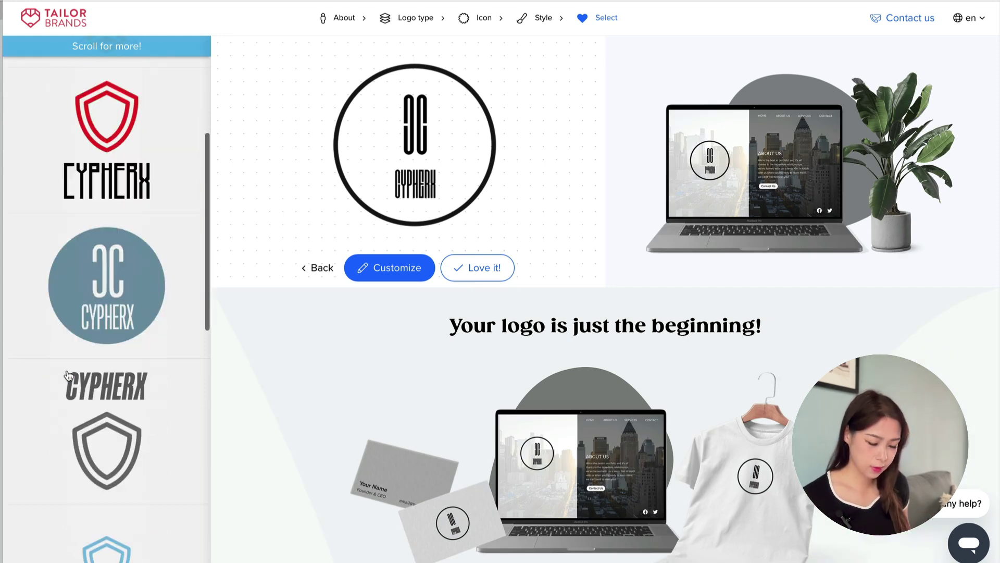
scroll(67, 375, down, 7)
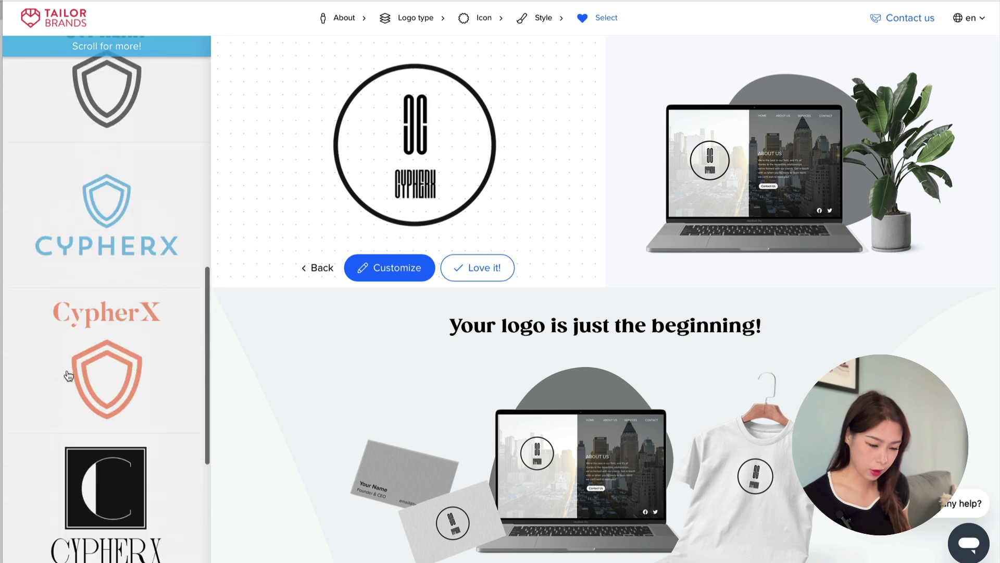
scroll(68, 375, up, 1)
click(104, 286)
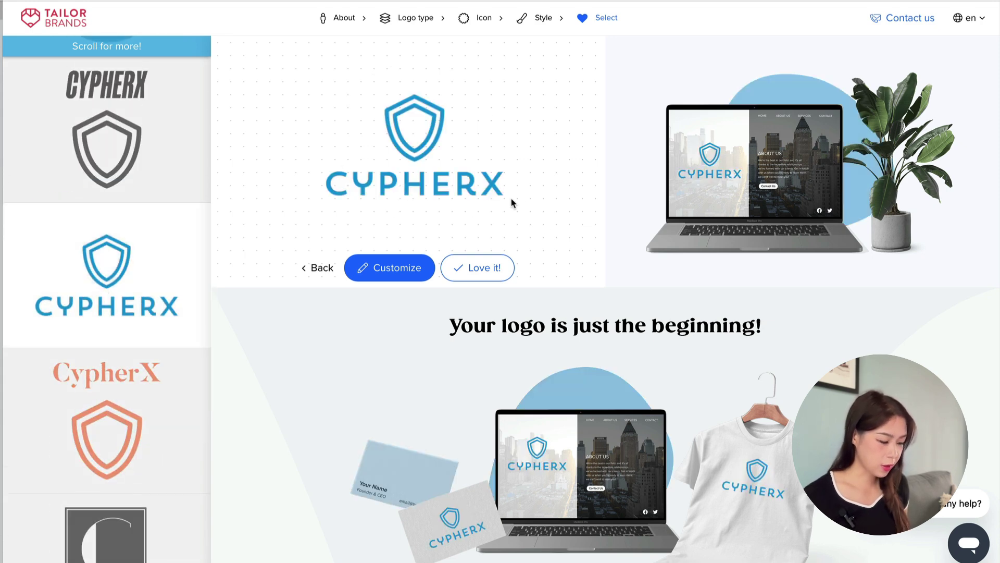
Review the mockups of the blue shield logo on business cards, a T-shirt, a digital business card and a website.
scroll(511, 203, down, 5)
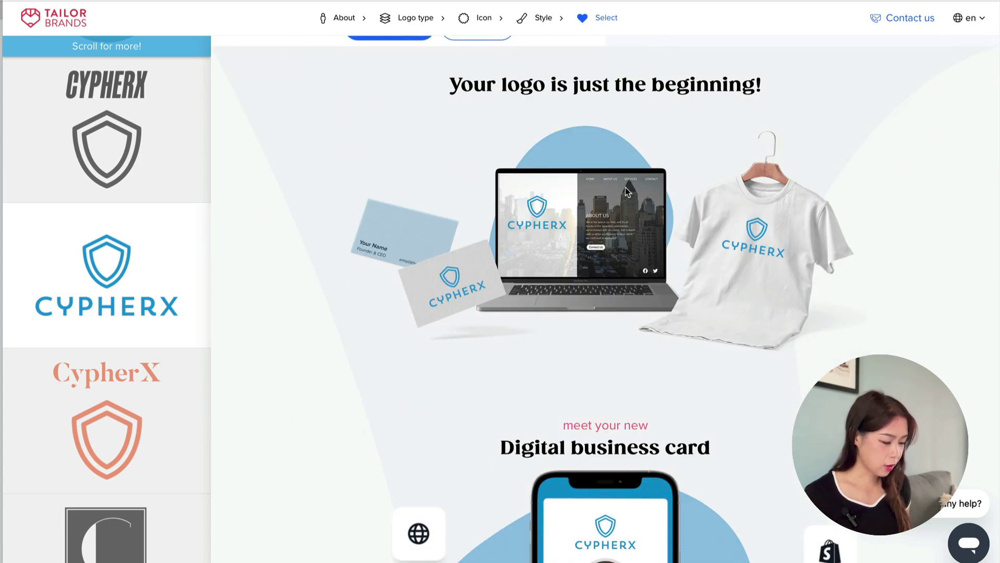
scroll(562, 255, down, 5)
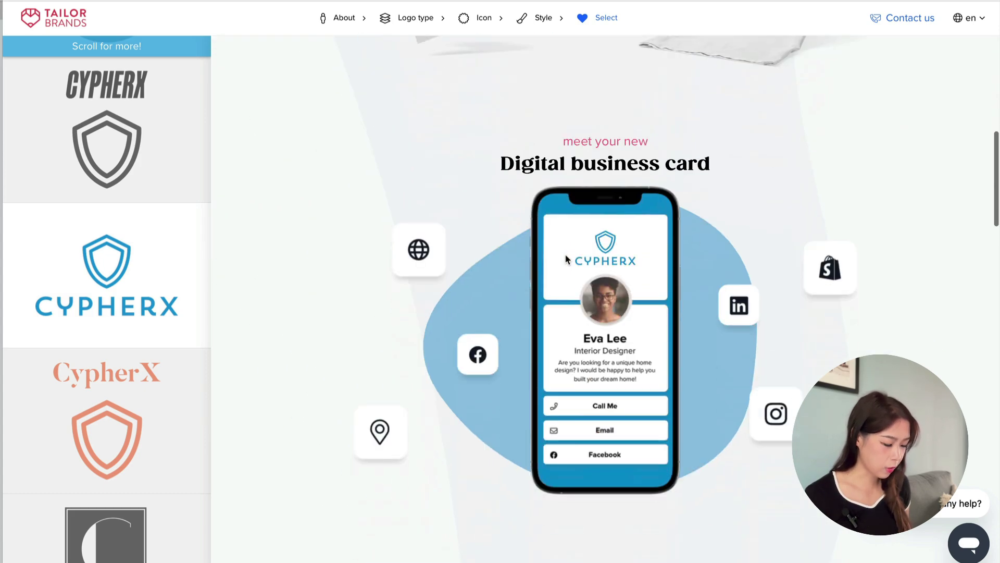
scroll(652, 219, down, 15)
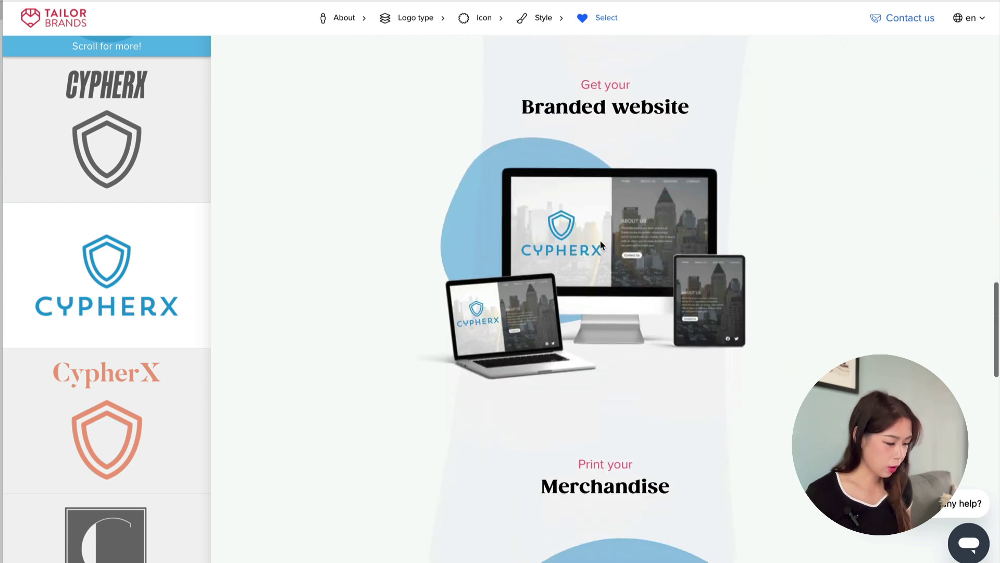
scroll(601, 244, down, 7)
scroll(601, 245, up, 20)
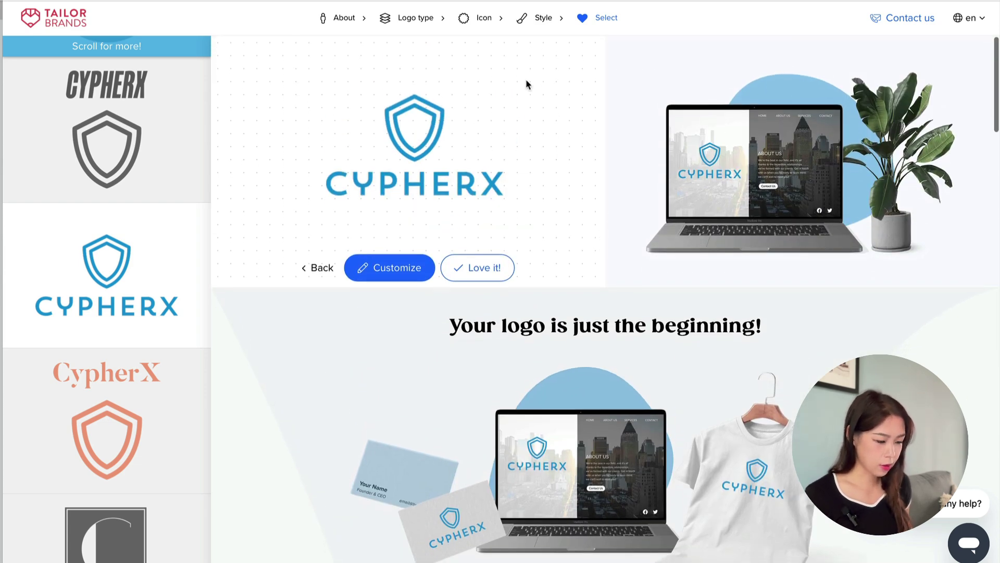
Open the blue shield logo for customizing and apply the dark purple, violet and lavender-blue color palette.
click(409, 271)
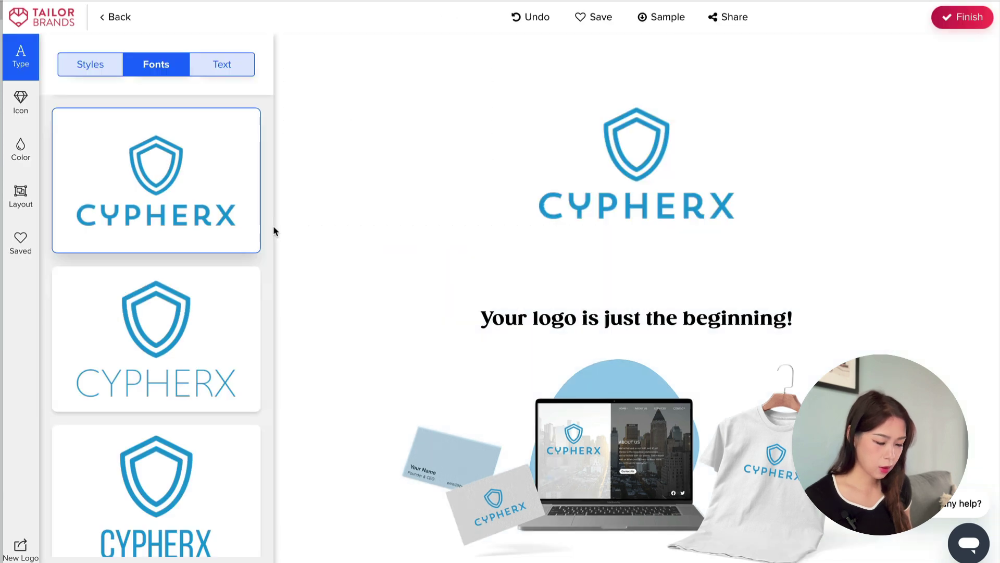
scroll(274, 231, down, 5)
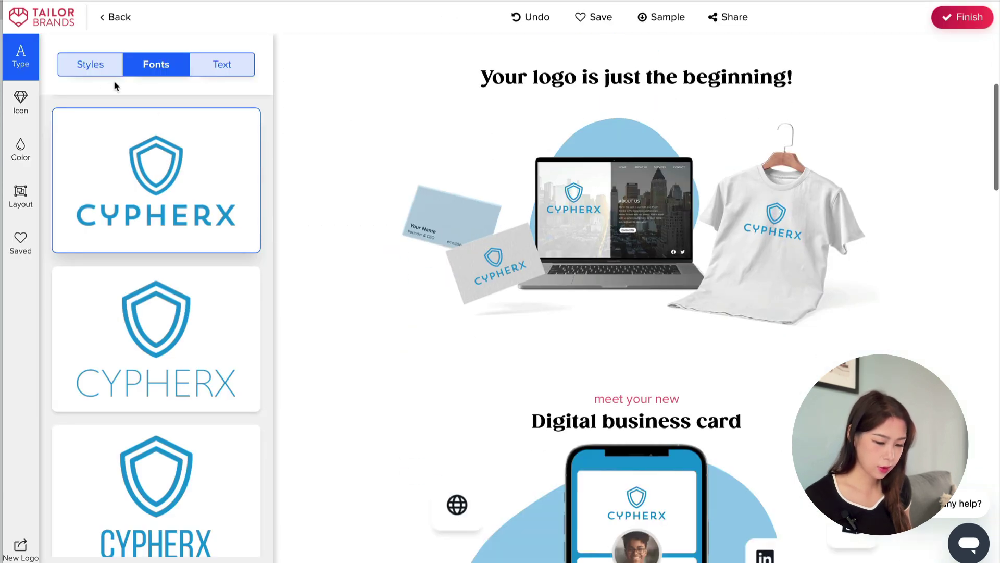
click(22, 100)
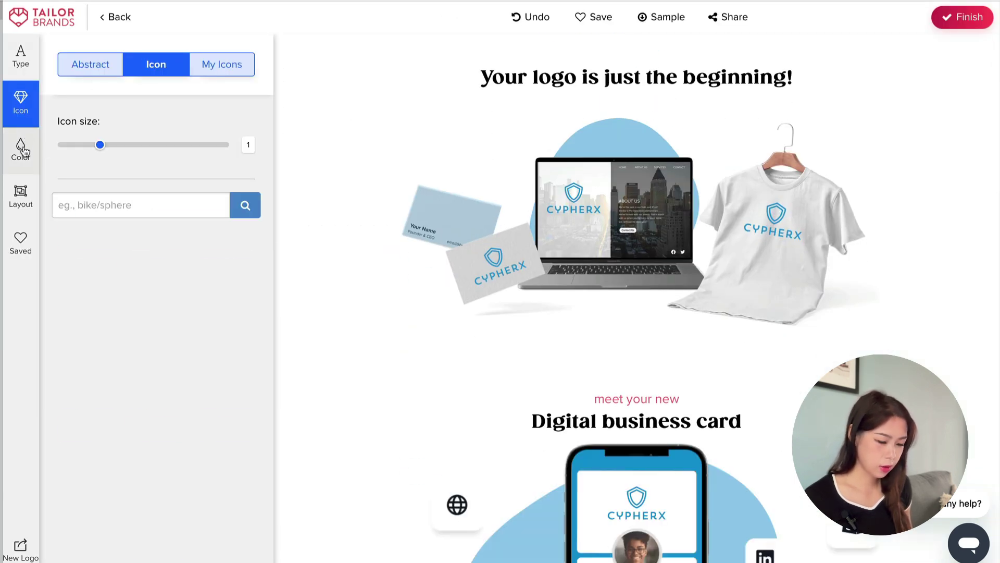
click(21, 148)
click(159, 209)
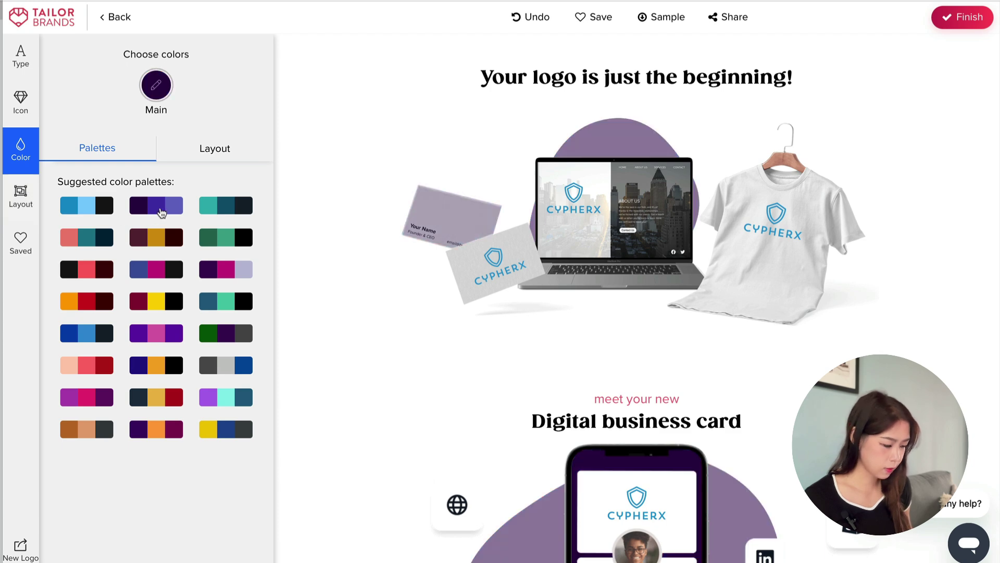
Change the logo to the horizontal layout with the shield before the company name, and finish the design for review.
click(21, 195)
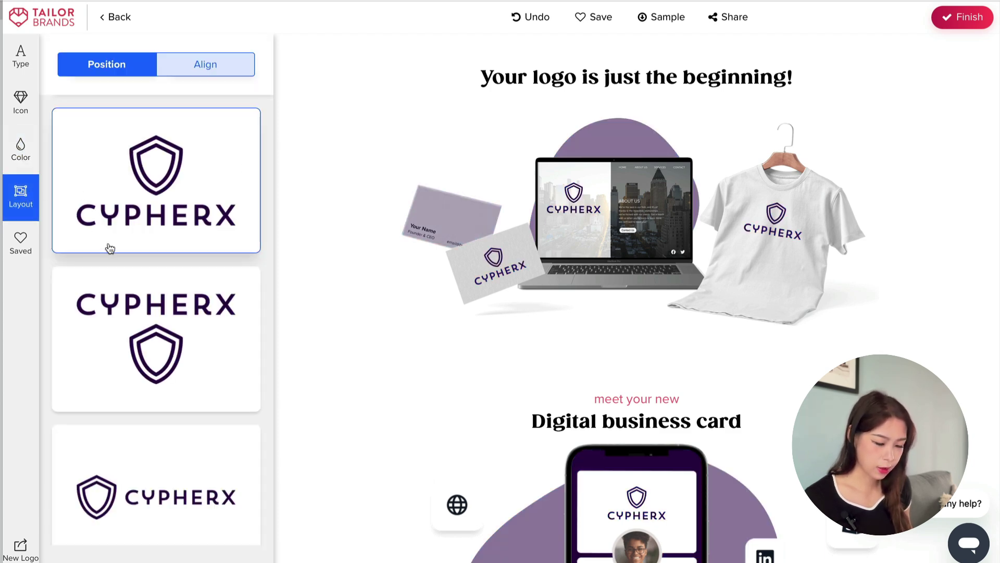
click(183, 473)
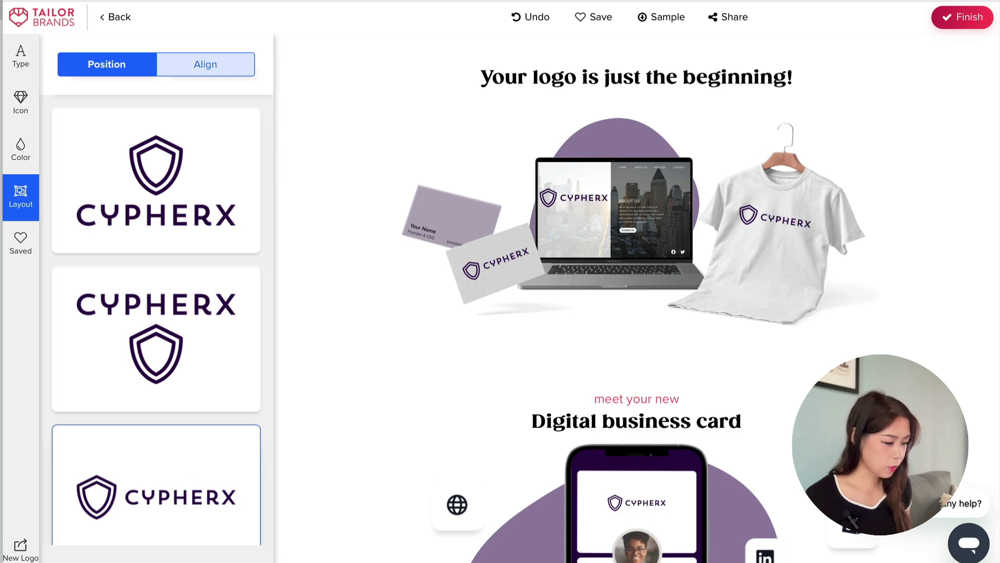
click(978, 25)
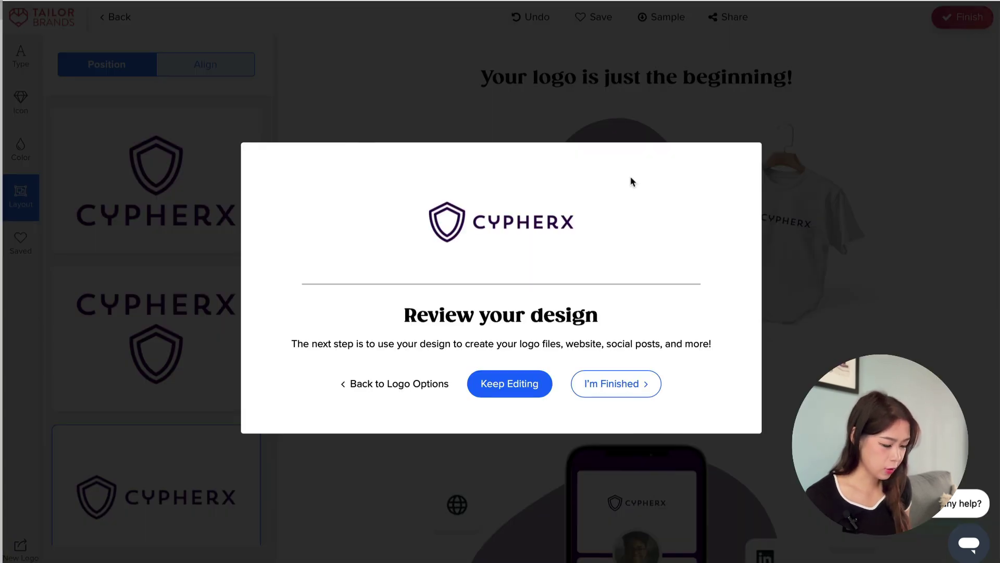
Confirm the purple horizontal shield logo as finished, proceed to its download and review the yearly plans.
click(648, 392)
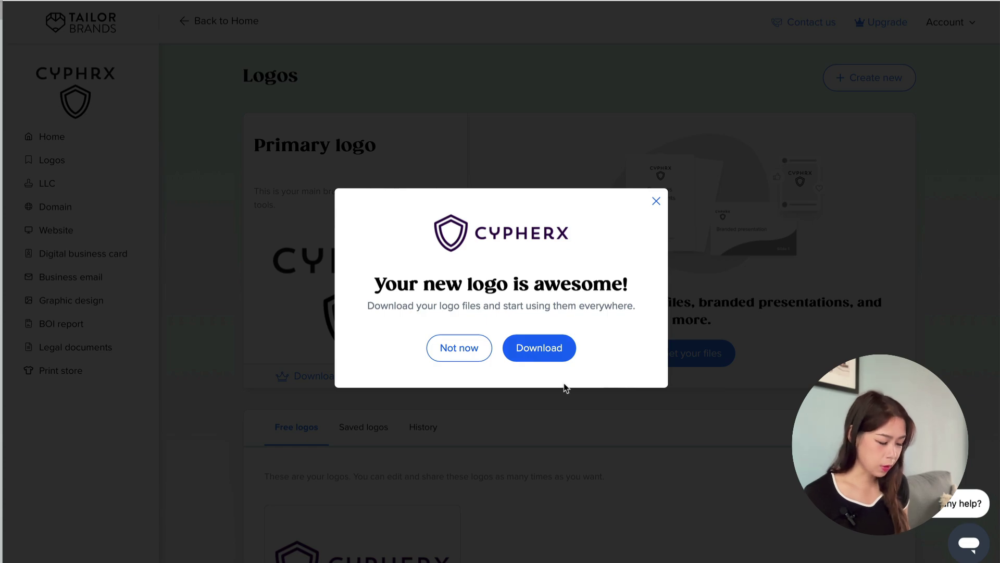
click(560, 355)
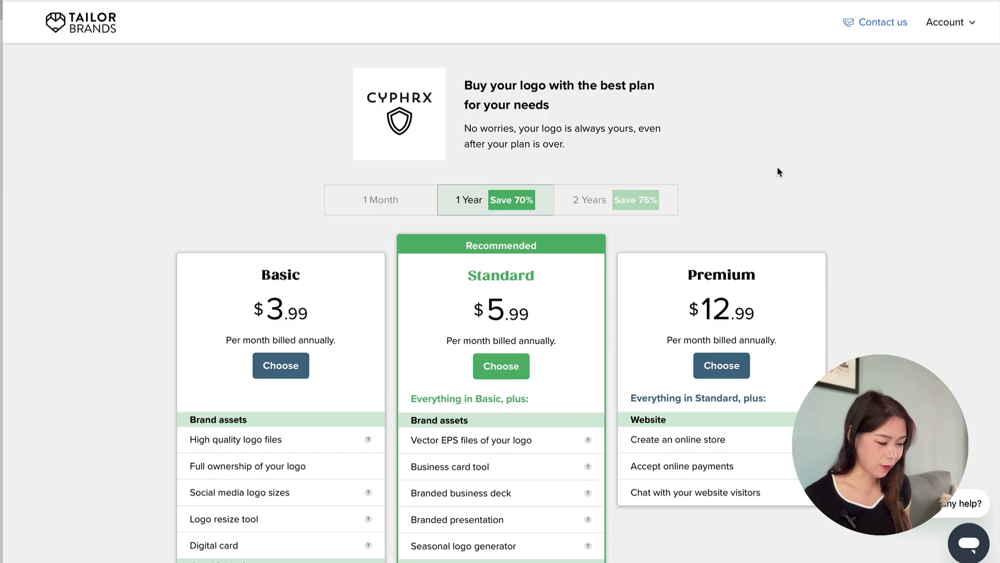
scroll(778, 167, down, 3)
scroll(733, 112, up, 3)
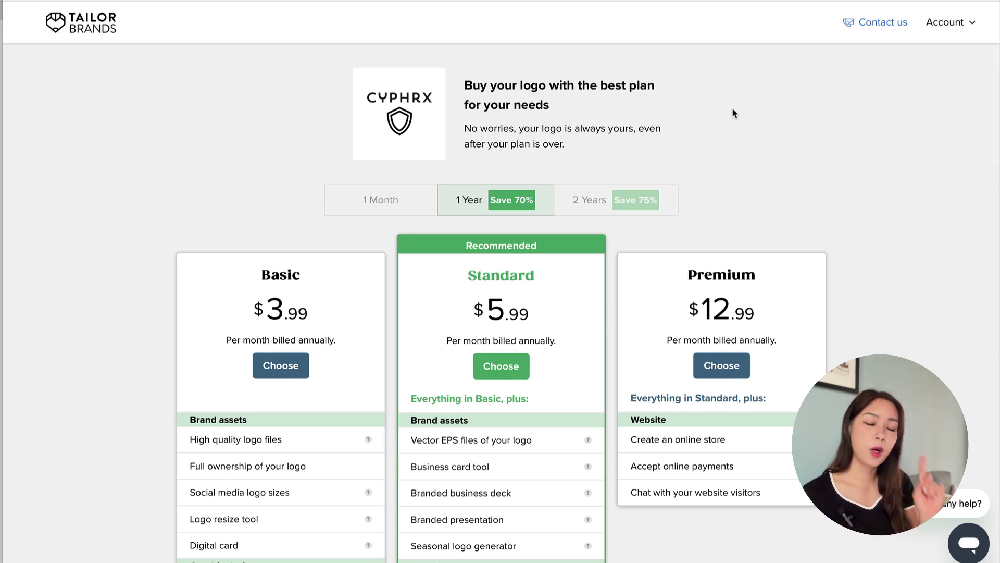
Show the 1 Month pricing and compare the features of the Basic, Standard and Premium plans.
scroll(732, 107, down, 1)
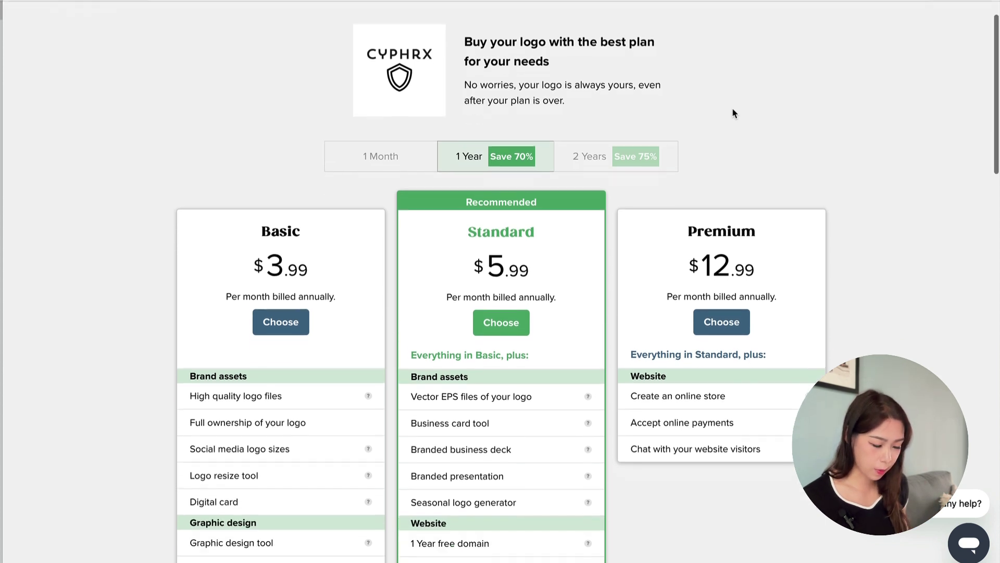
click(378, 153)
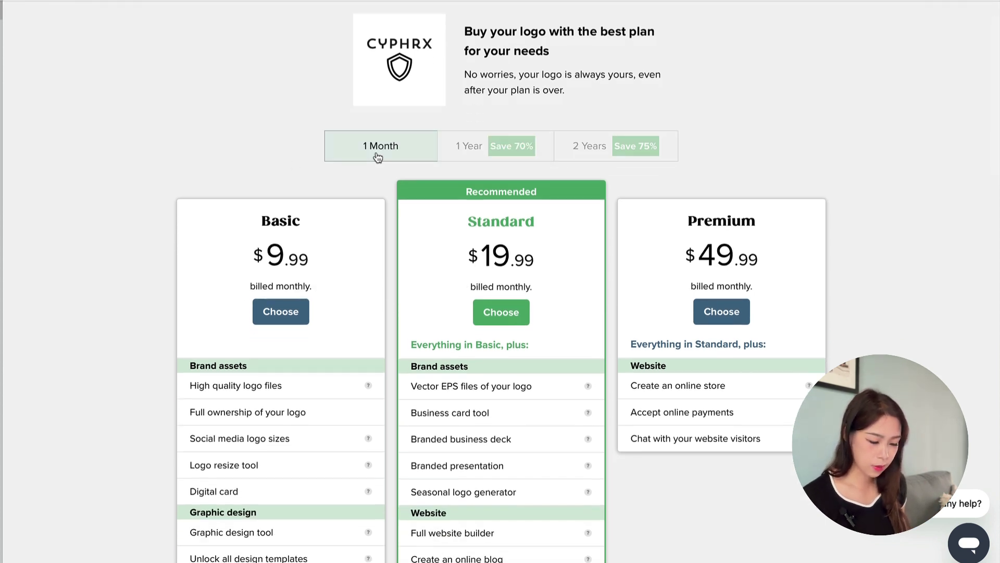
scroll(378, 156, down, 2)
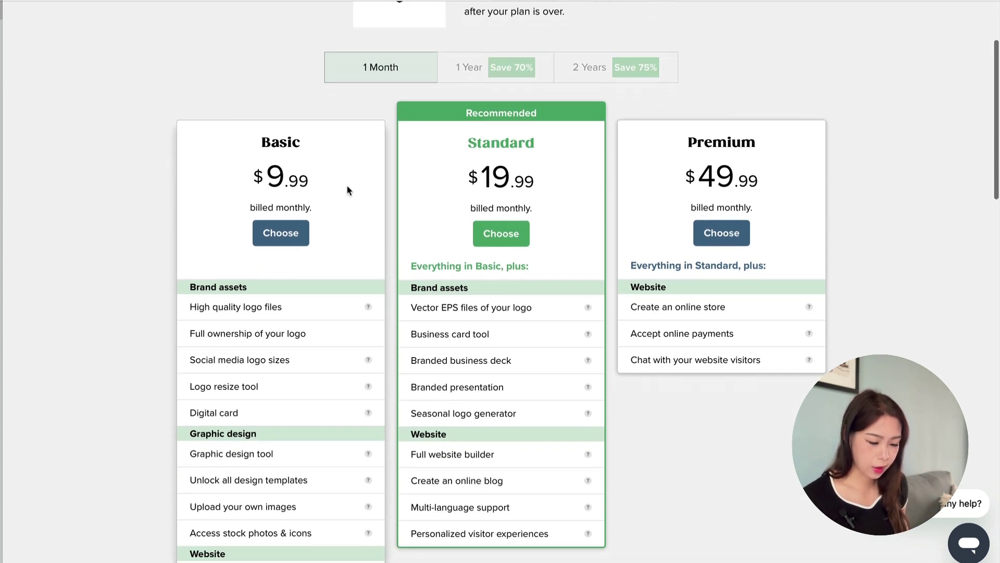
scroll(320, 277, down, 3)
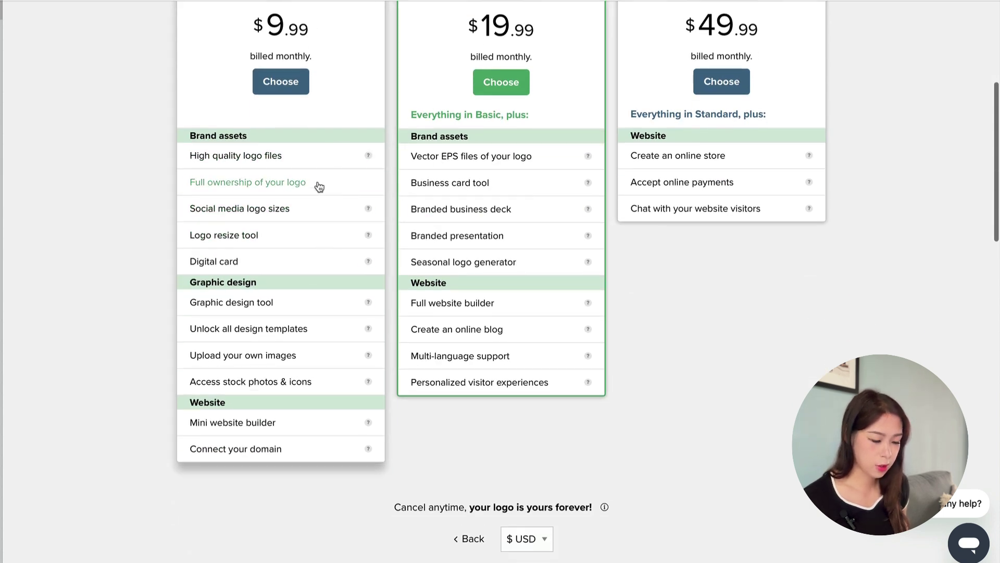
scroll(318, 187, down, 1)
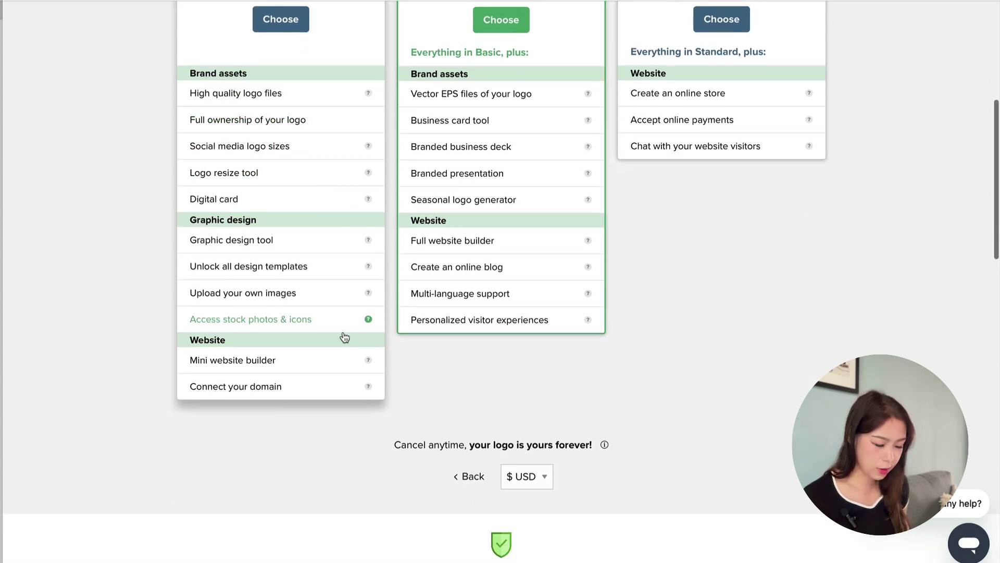
scroll(343, 337, up, 7)
scroll(343, 337, down, 8)
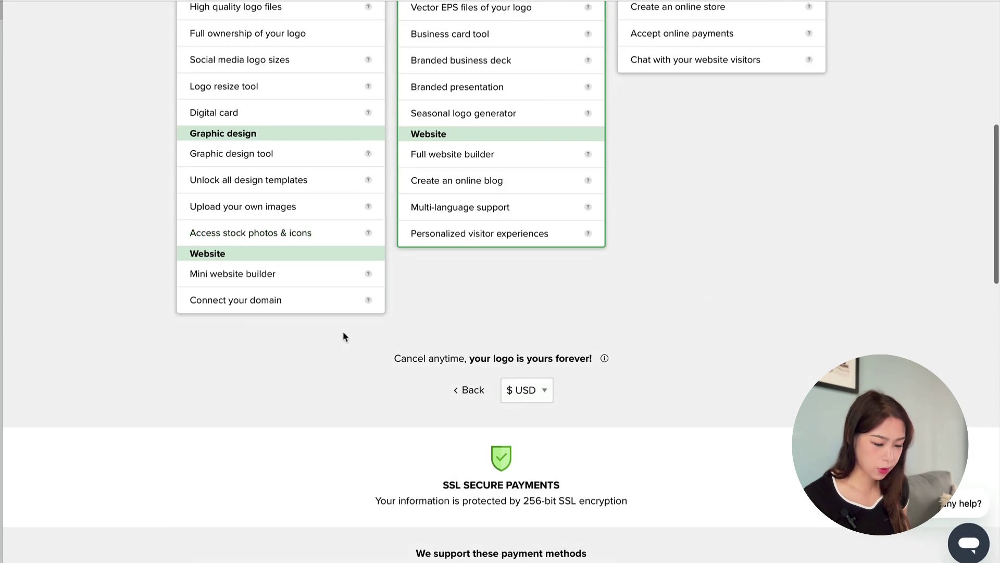
scroll(344, 337, up, 2)
scroll(599, 432, down, 1)
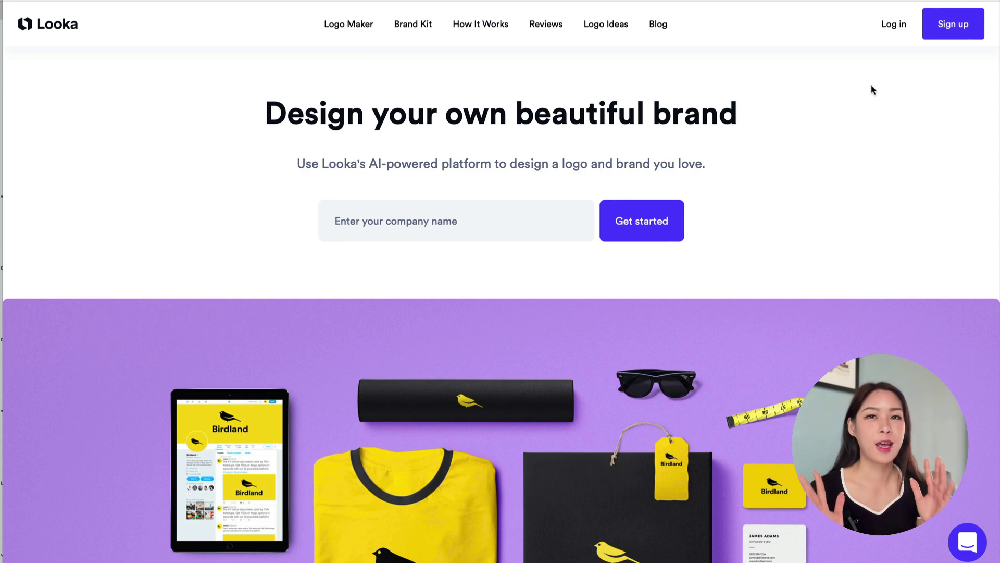
In Looka, start a new logo for the company name CypherX and set the industry to Technology.
click(531, 221)
text(CypherX)
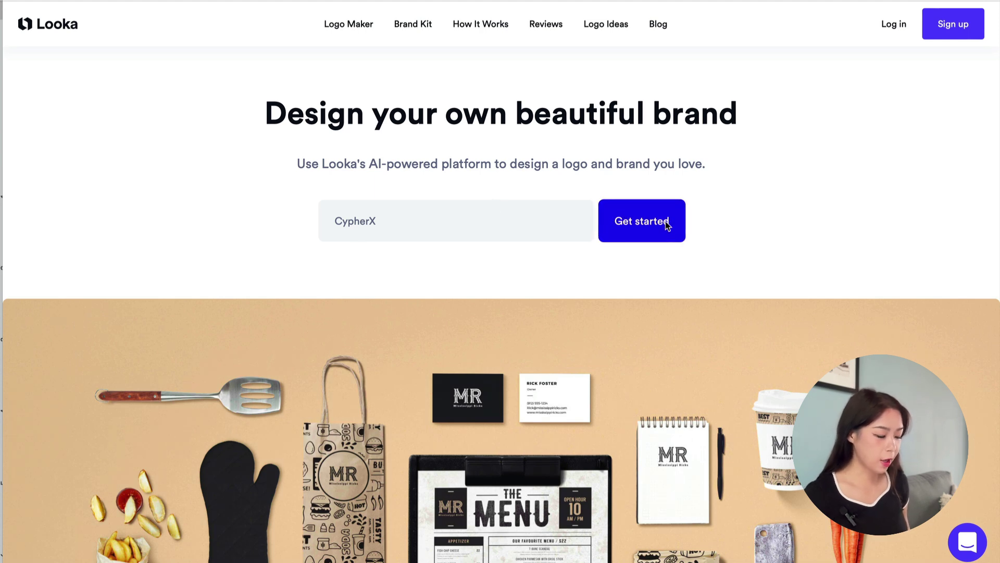
click(667, 223)
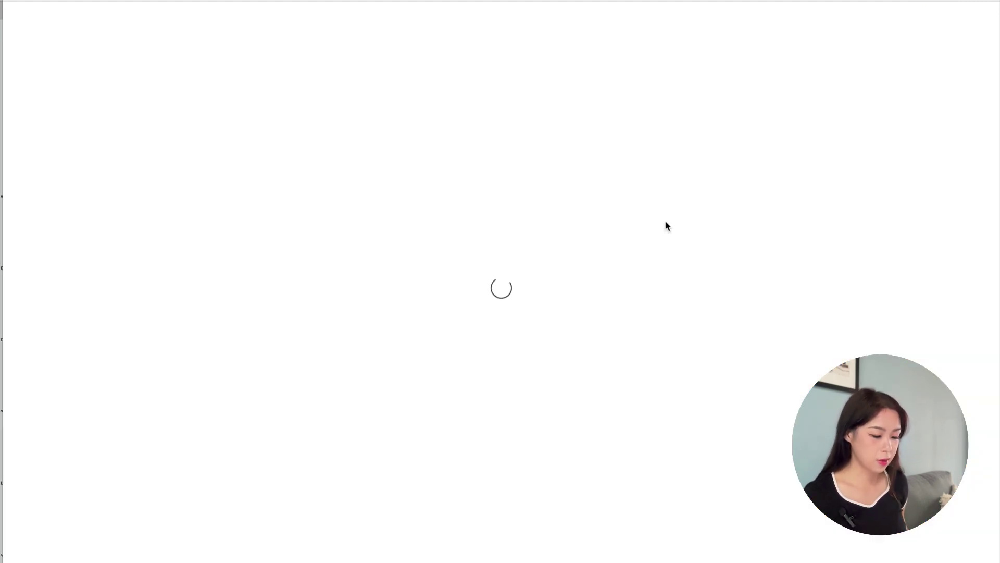
text(Technology)
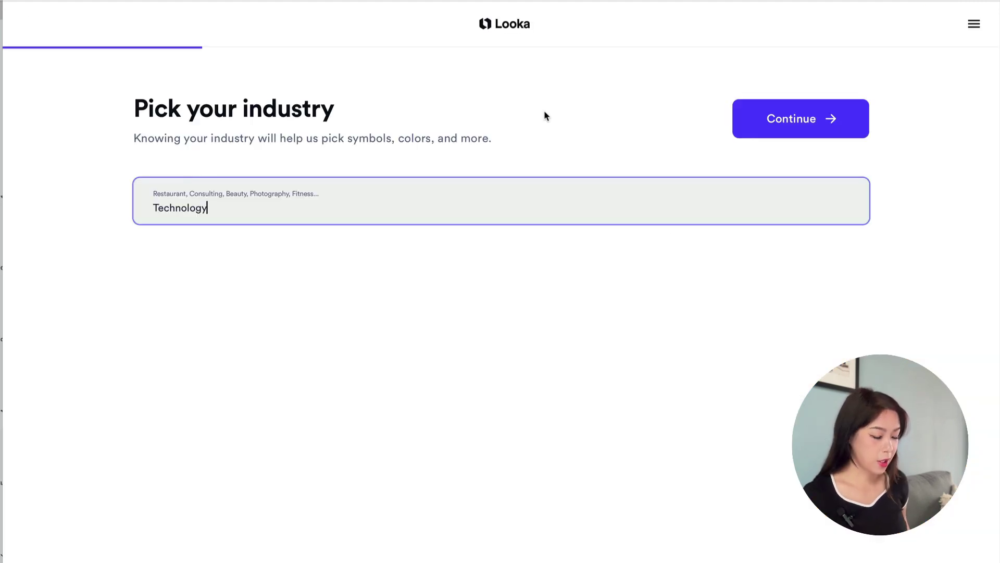
click(843, 124)
Pick inspiration logos including dreamery and Caroma, and choose Blue and Greyscale as the logo colors.
click(342, 257)
scroll(342, 255, down, 1)
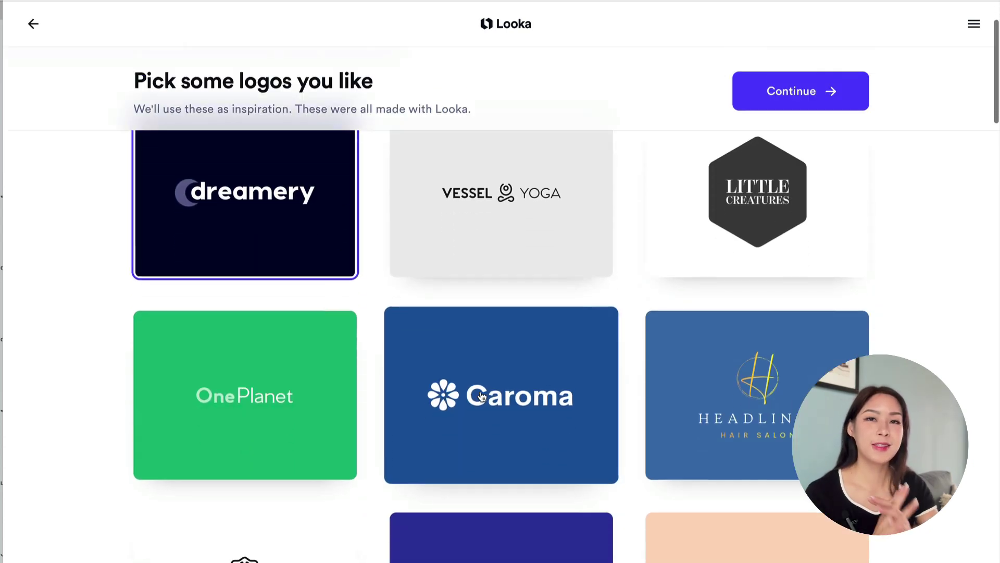
click(481, 397)
scroll(297, 223, down, 3)
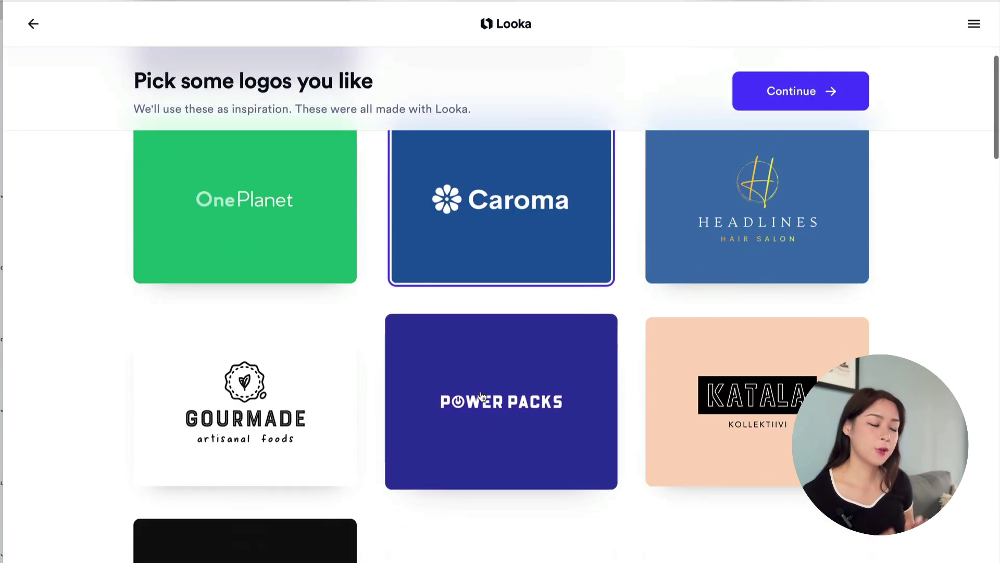
click(297, 223)
scroll(811, 116, up, 4)
click(811, 116)
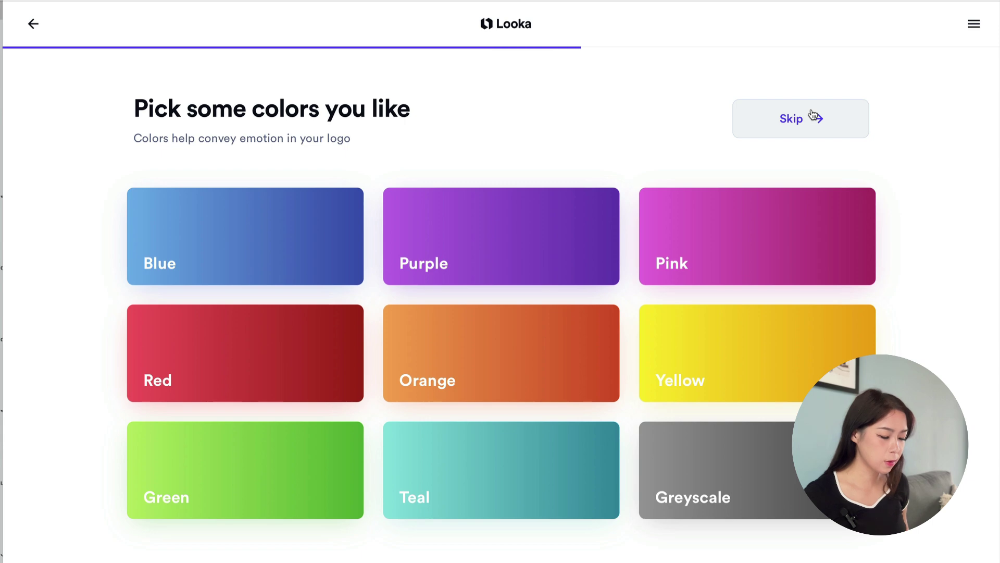
click(268, 267)
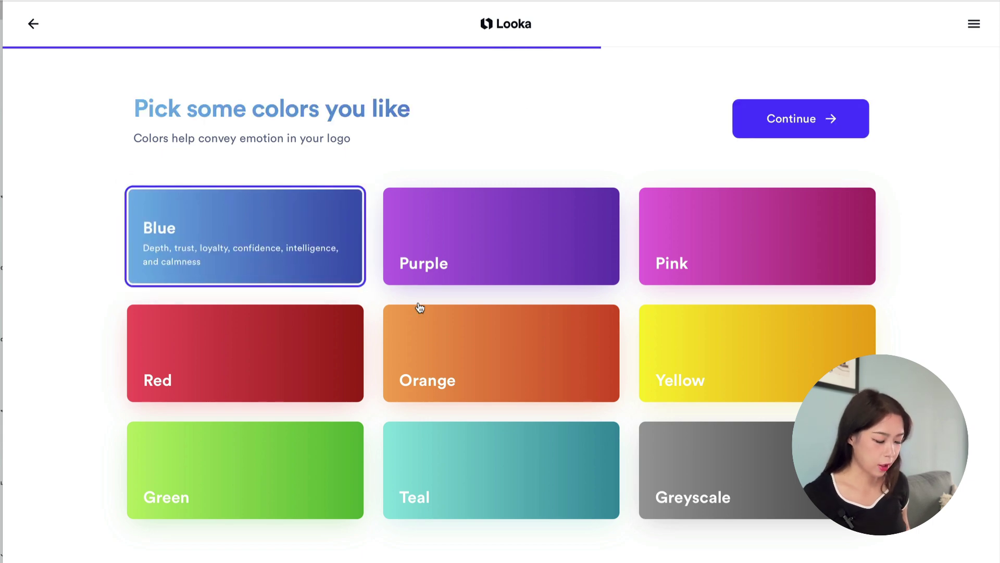
click(709, 469)
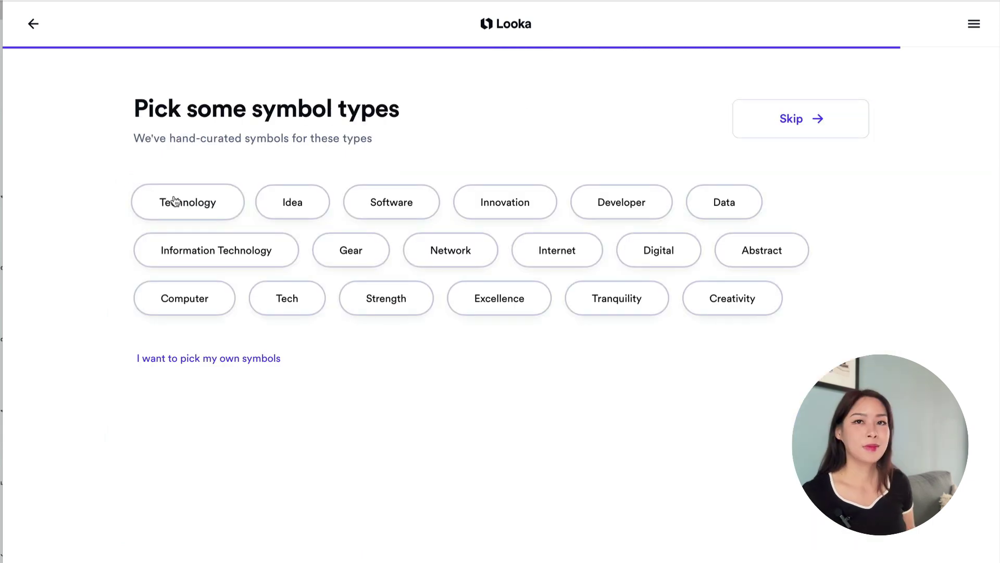
Choose the symbol types Technology, Innovation, Developer, Digital, Internet and Network, and generate the logos.
click(185, 201)
click(524, 208)
click(635, 214)
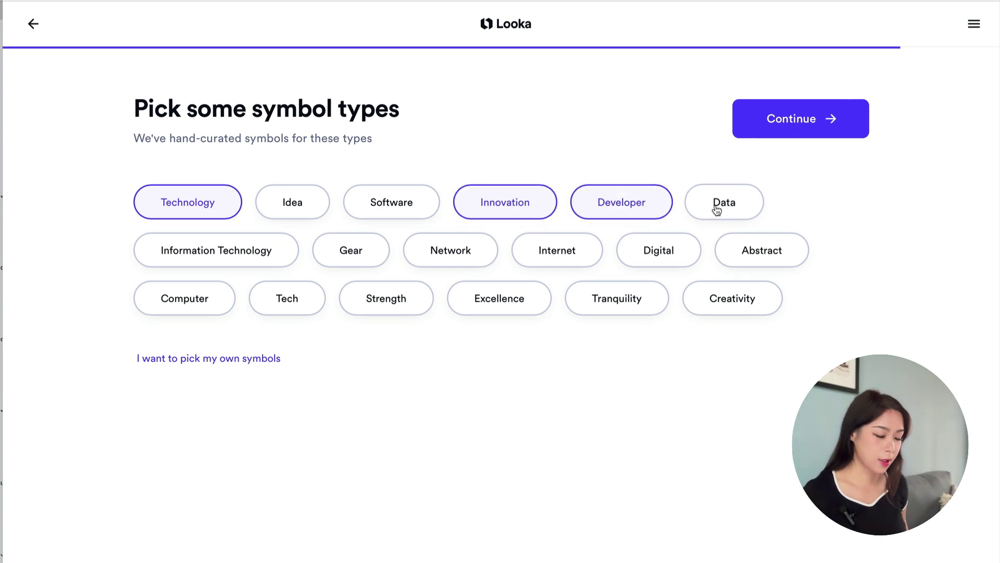
click(655, 265)
click(542, 255)
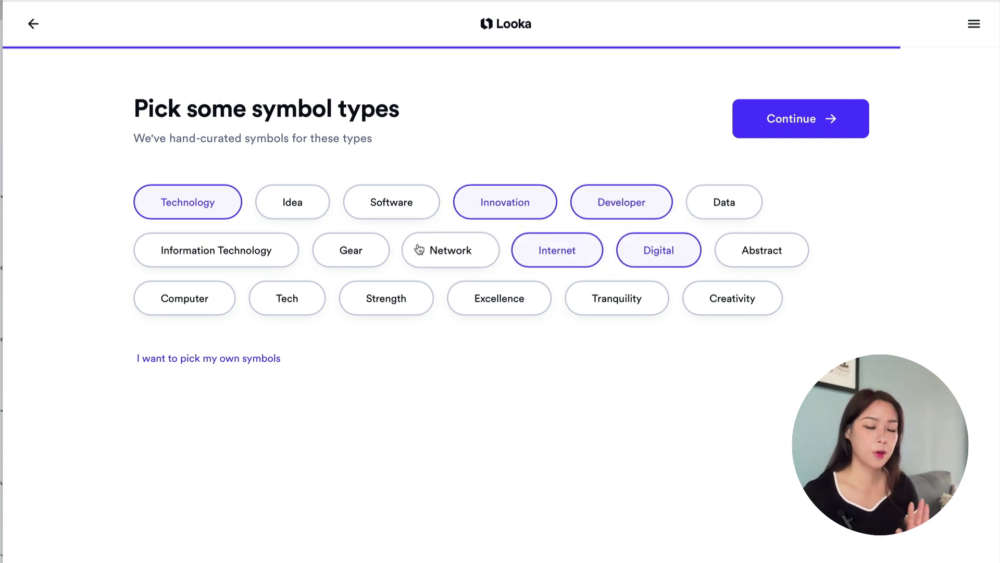
click(417, 250)
click(836, 133)
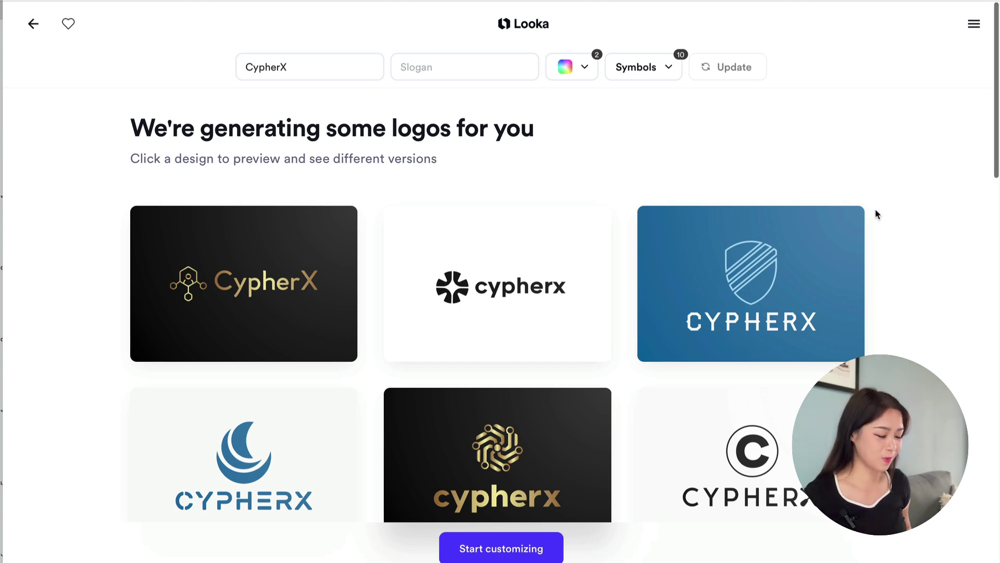
Open the gold CypherX logo with the three-pronged circuit symbol on black for customizing.
scroll(875, 217, down, 10)
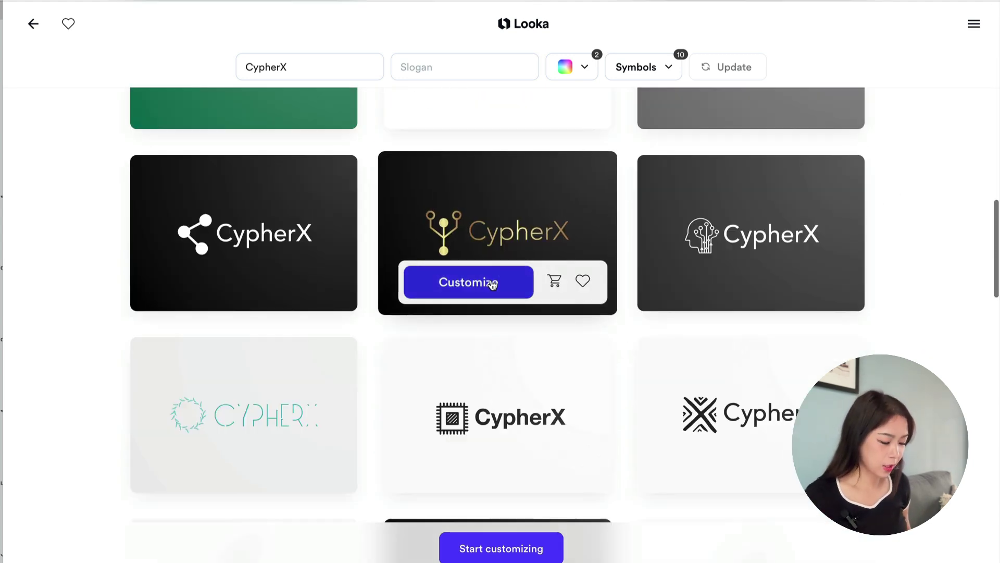
click(490, 283)
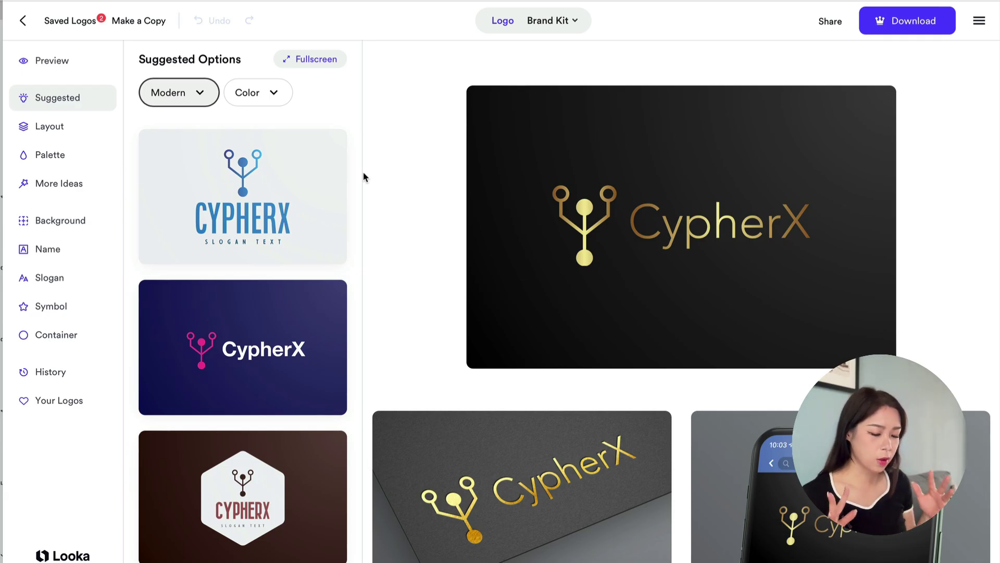
Look through the palette, layout, font pair, background, name and slogan options for the gold logo.
click(81, 152)
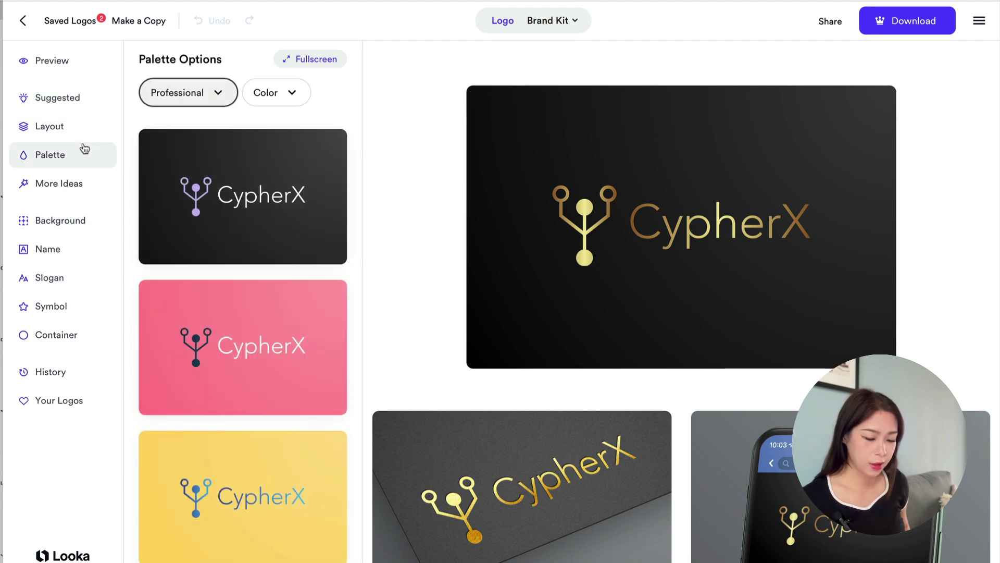
click(85, 132)
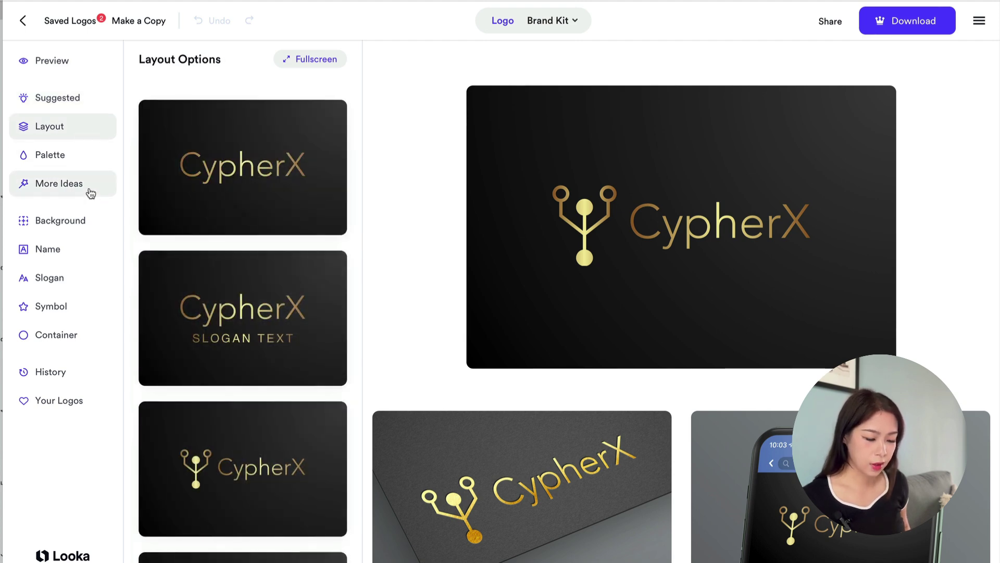
click(89, 191)
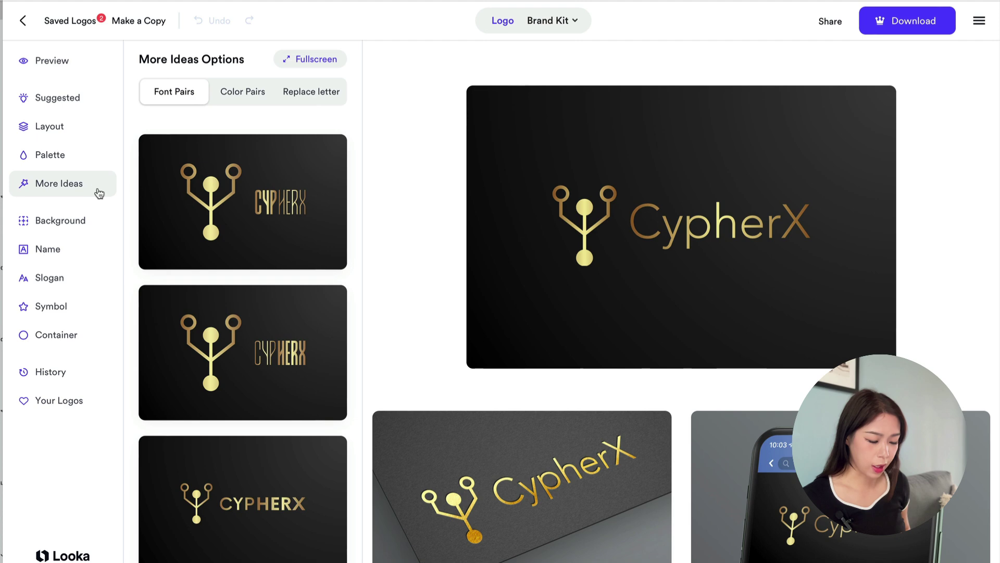
scroll(232, 326, down, 3)
scroll(232, 327, down, 2)
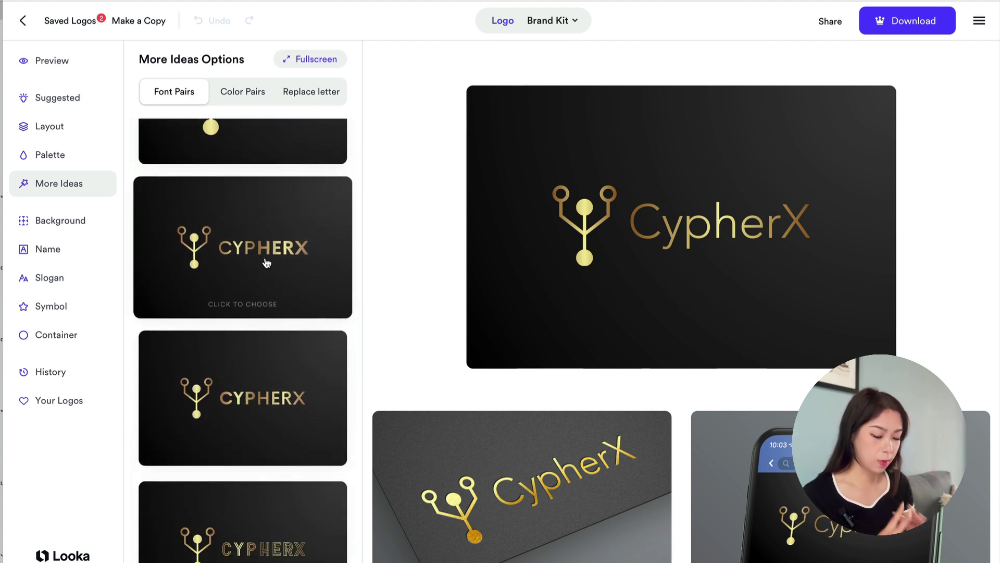
click(91, 227)
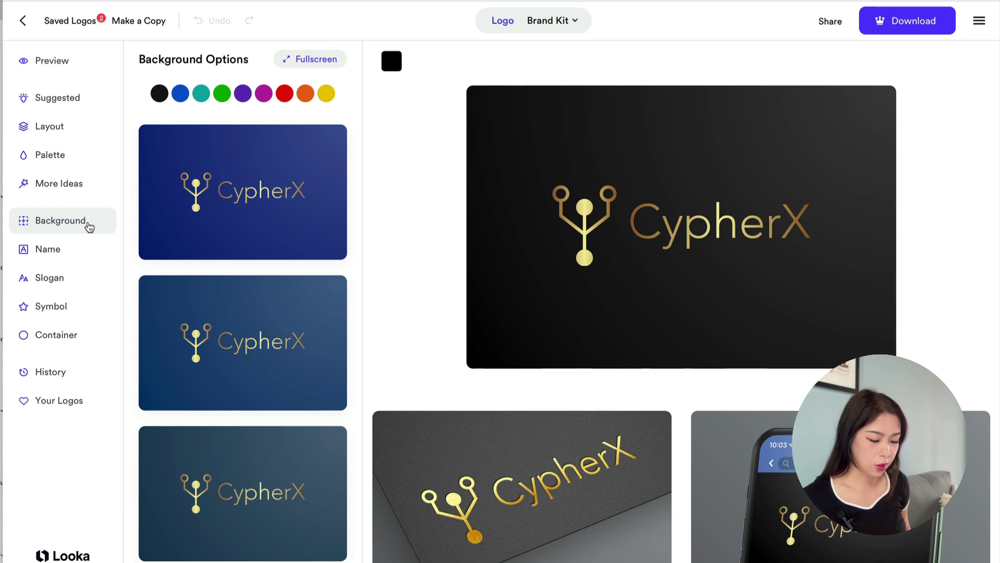
click(87, 252)
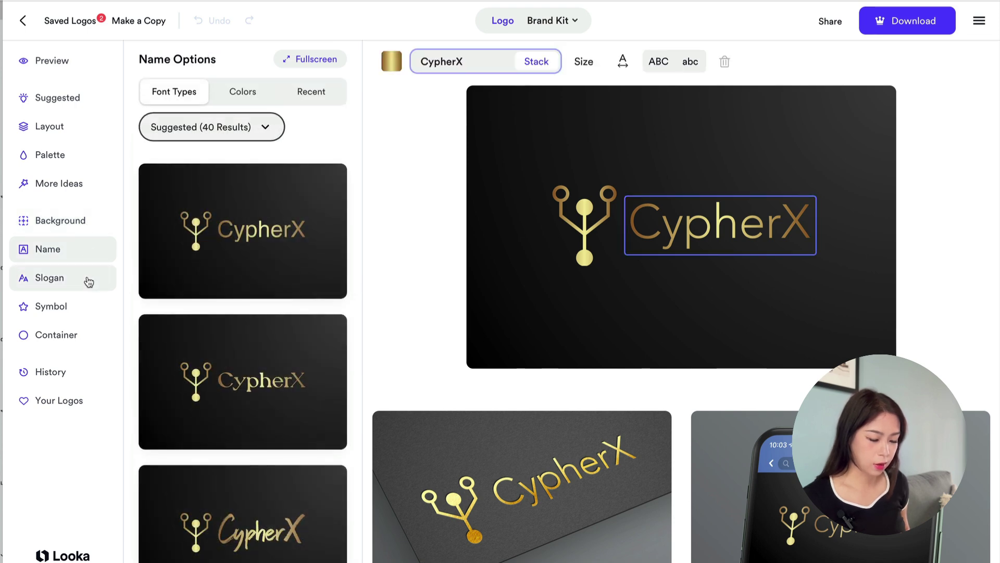
click(88, 282)
Browse the abstract symbol alternatives offered for the gold CypherX logo.
click(89, 311)
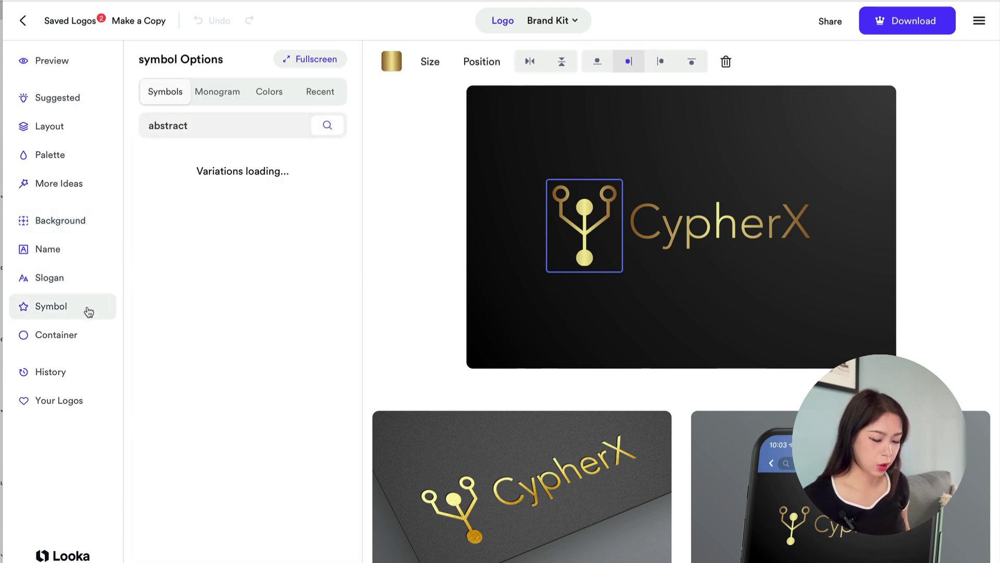
scroll(263, 242, down, 6)
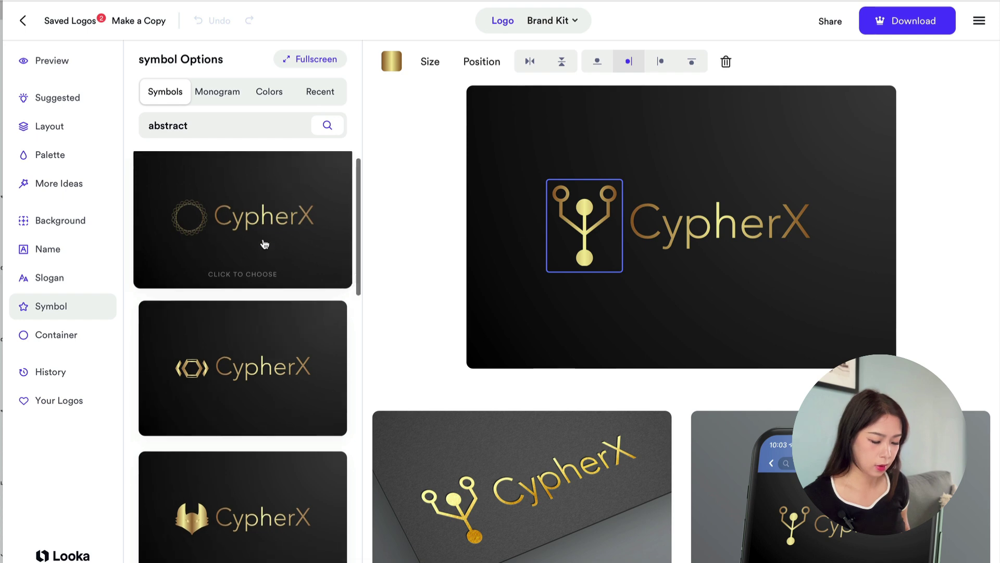
scroll(265, 244, down, 5)
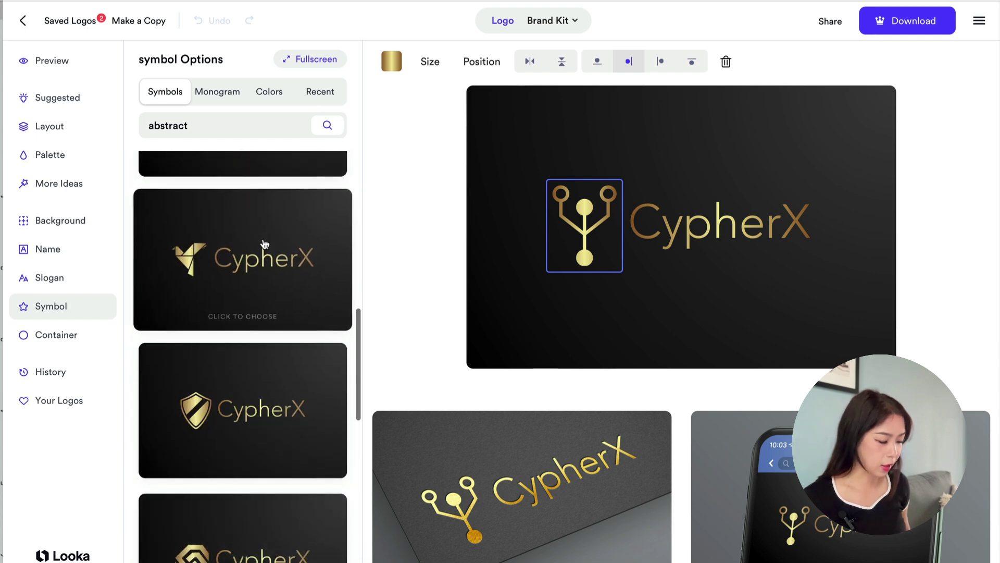
scroll(265, 244, down, 8)
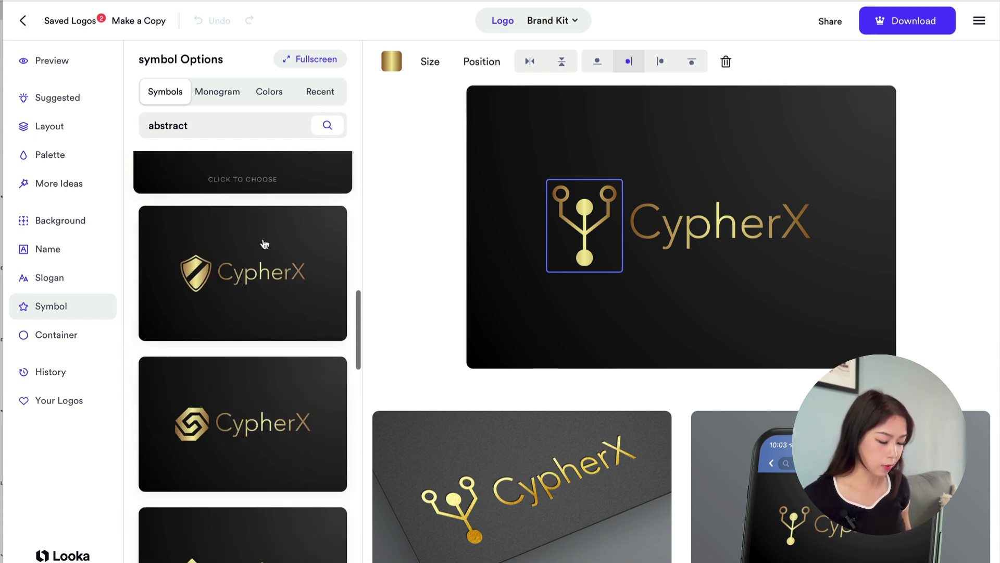
scroll(265, 244, down, 10)
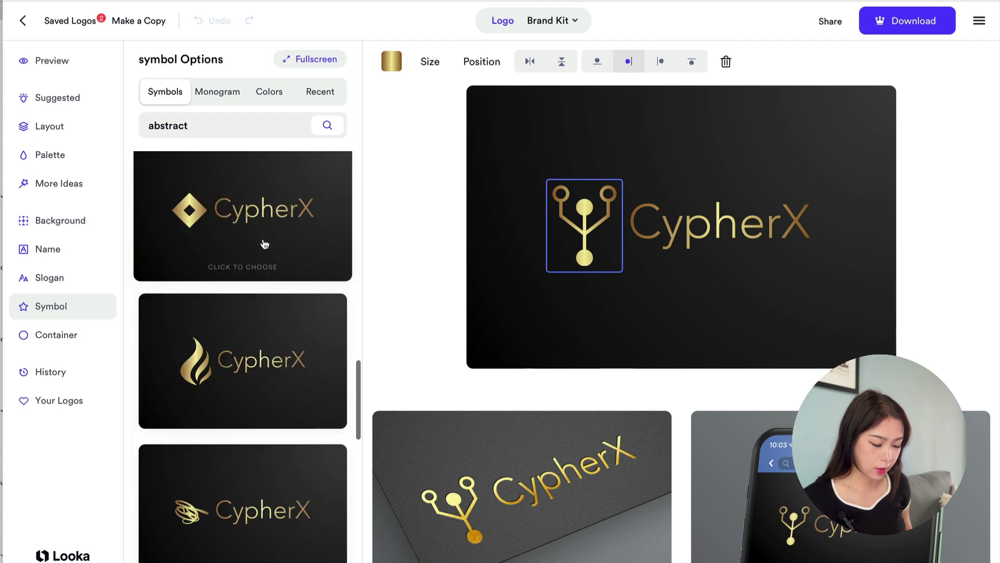
scroll(264, 243, down, 10)
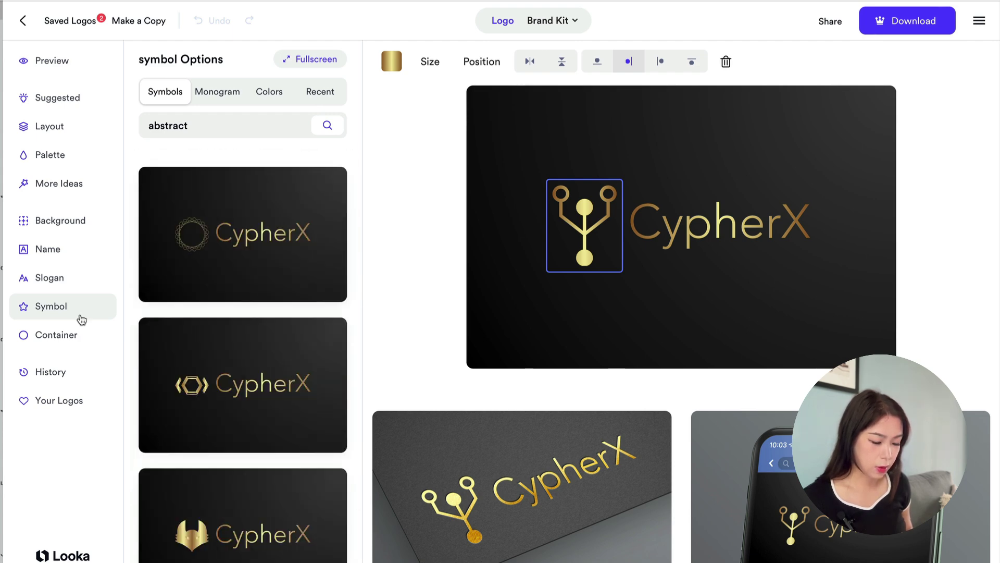
View the container options for the gold CypherX logo and examine its Brand Kit, from the recommended items through social media, business docs and marketing designs.
click(82, 339)
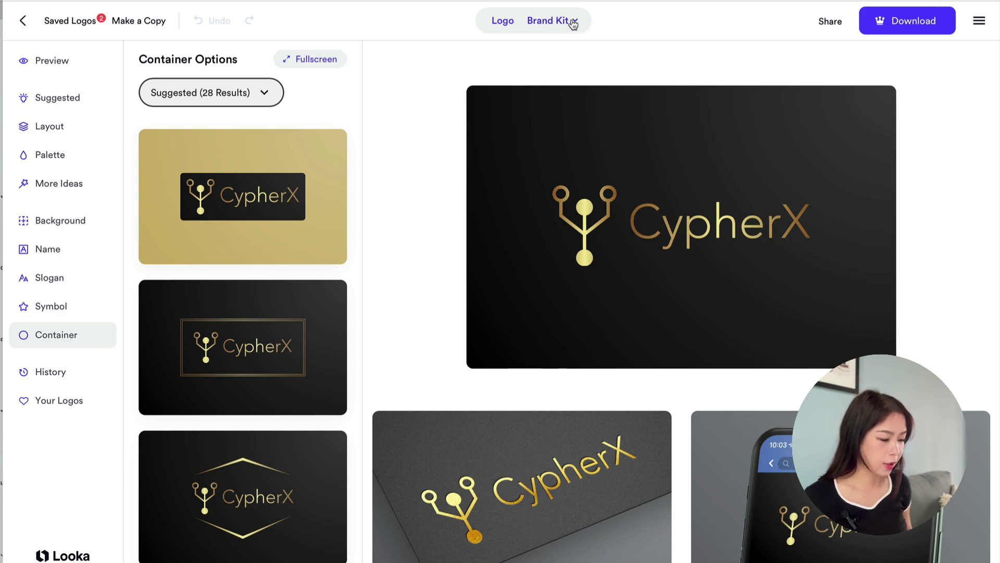
click(568, 22)
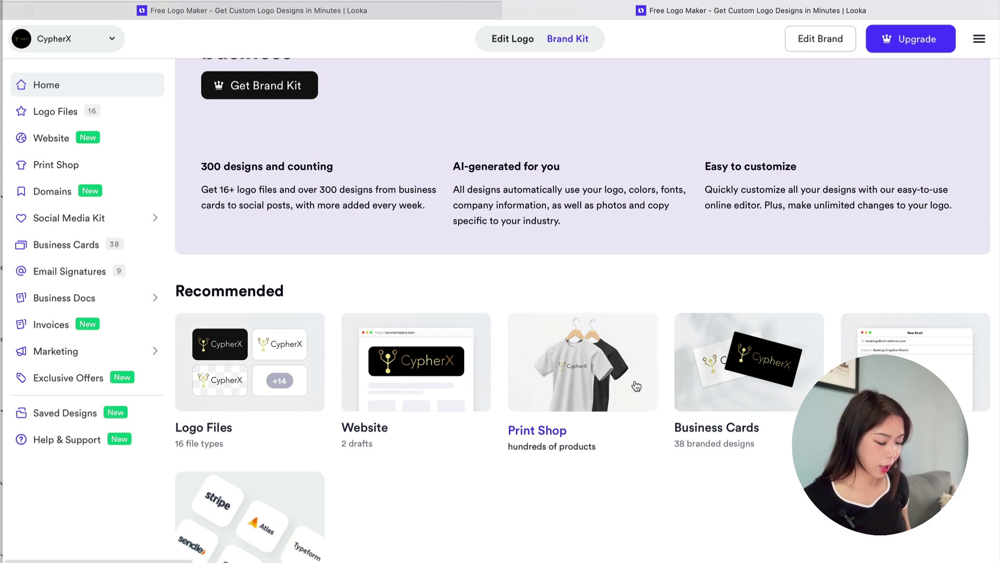
scroll(636, 388, down, 1)
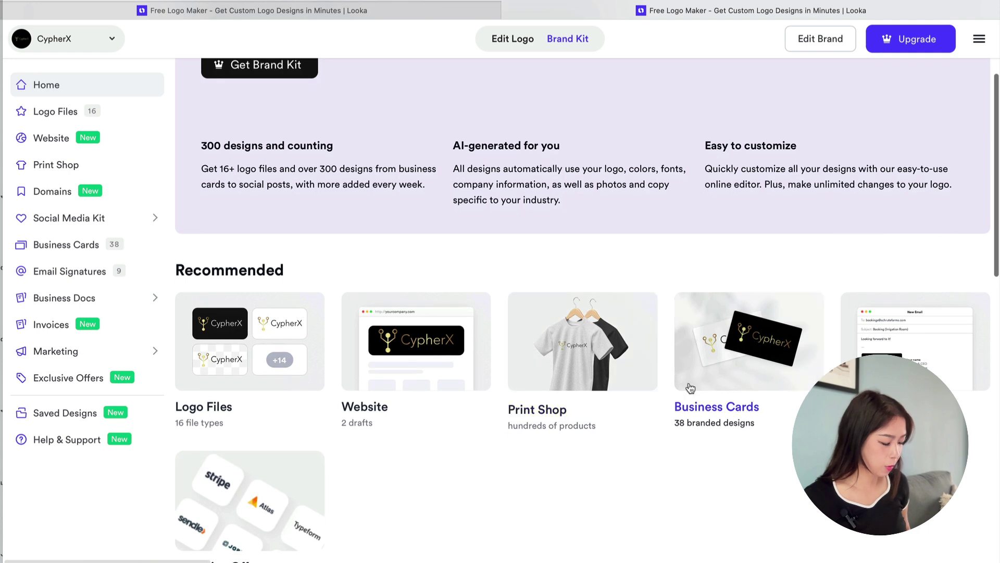
scroll(756, 313, down, 5)
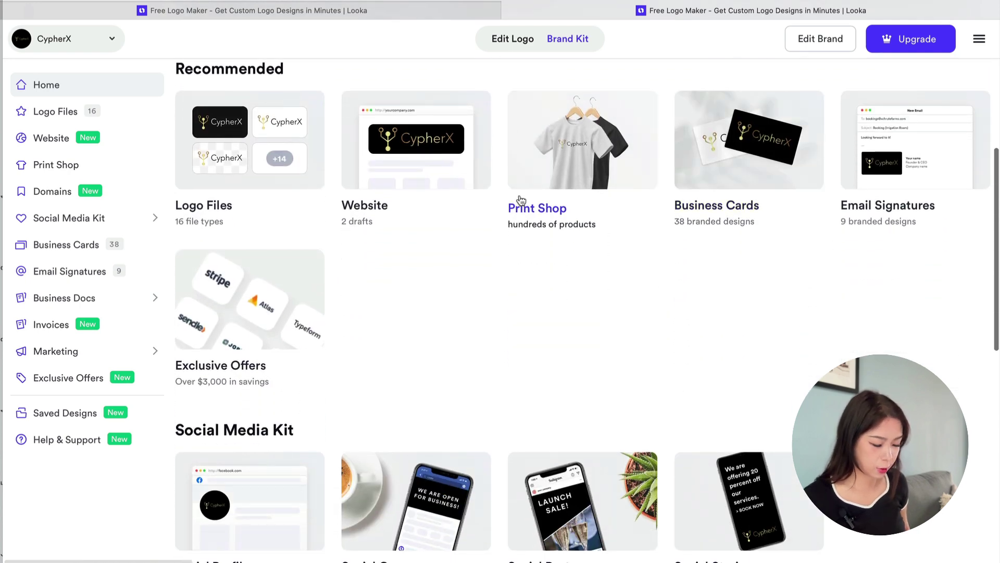
scroll(358, 299, down, 6)
scroll(384, 181, down, 3)
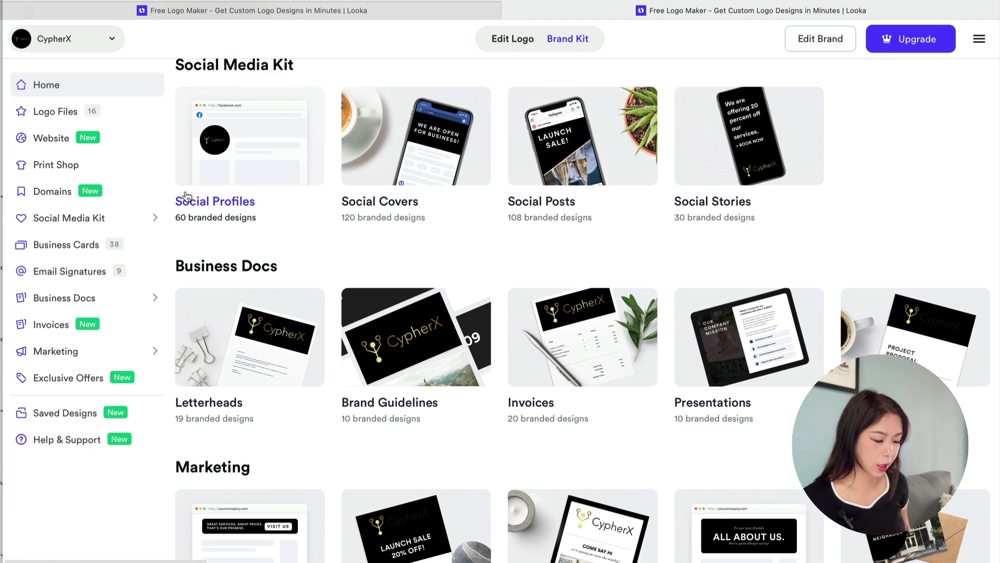
scroll(462, 258, down, 3)
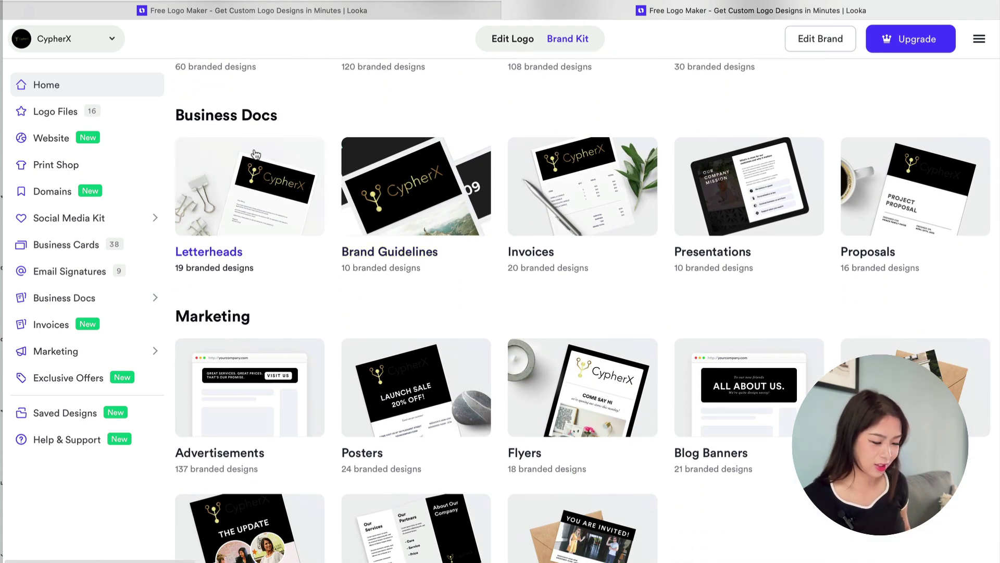
scroll(340, 158, down, 2)
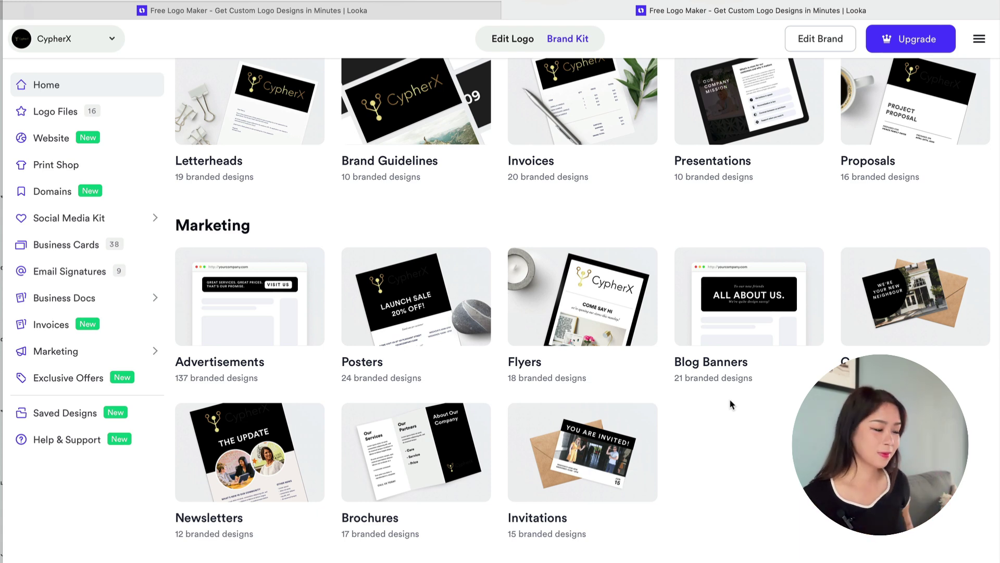
Return to editing the gold CypherX logo and request its download with the Brand Kit.
click(511, 38)
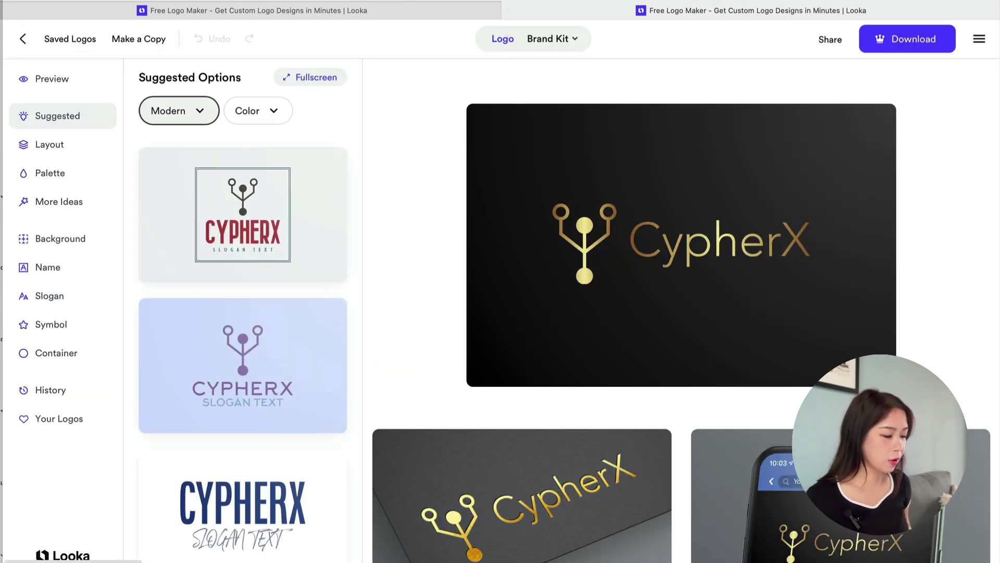
click(886, 43)
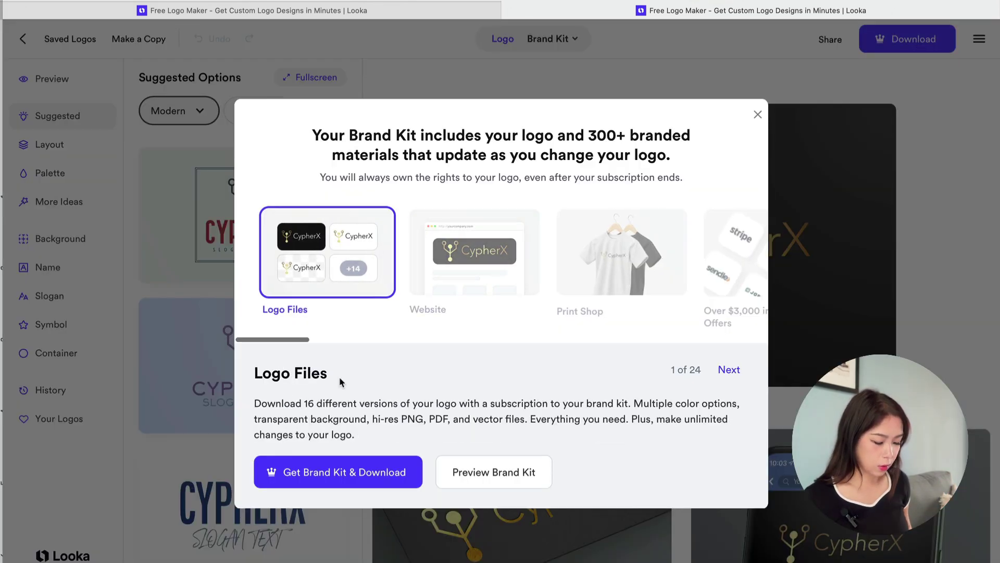
click(351, 483)
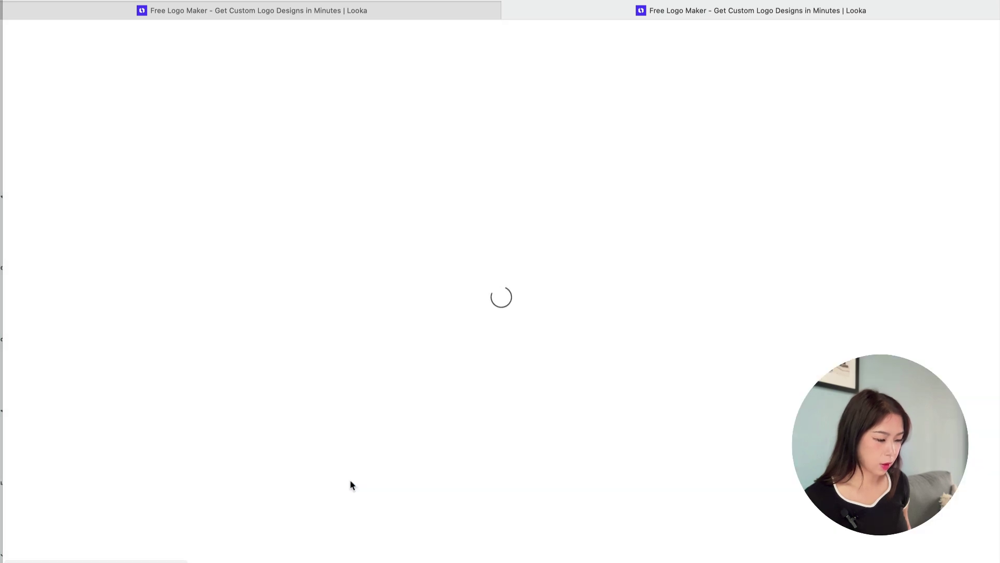